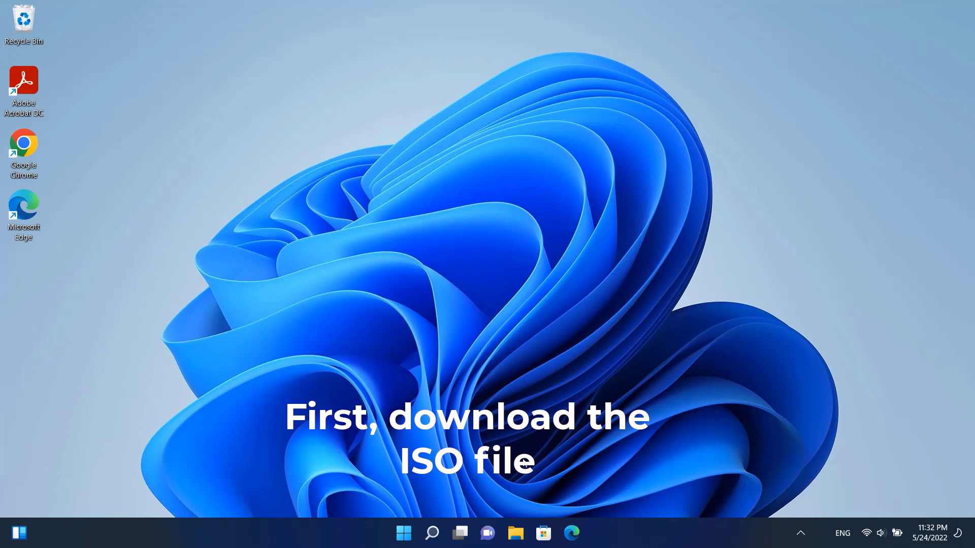
- Check the New Volume (E:) drive for the Windows11 disc image and close the file window
{"action": "left_click", "coordinate": [516, 531]}
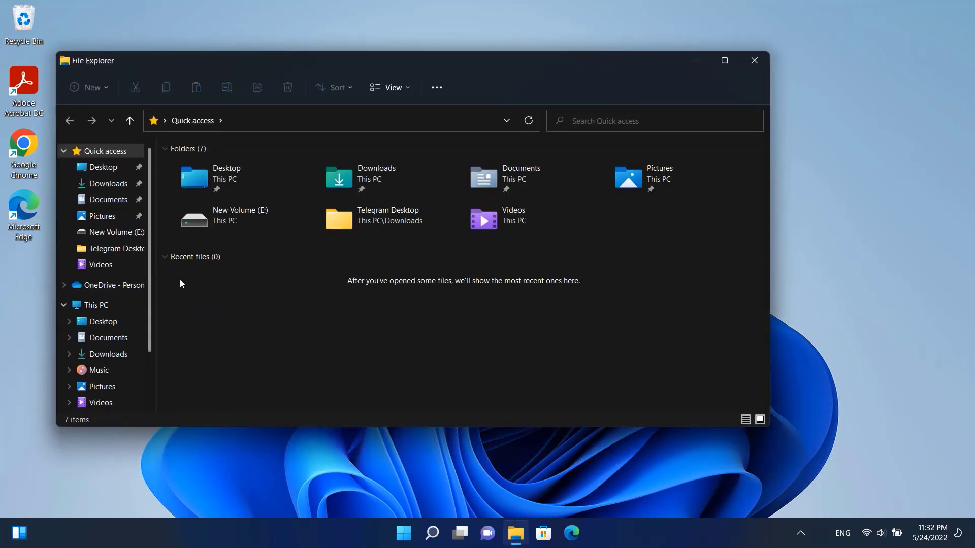
{"action": "double_click", "coordinate": [229, 223]}
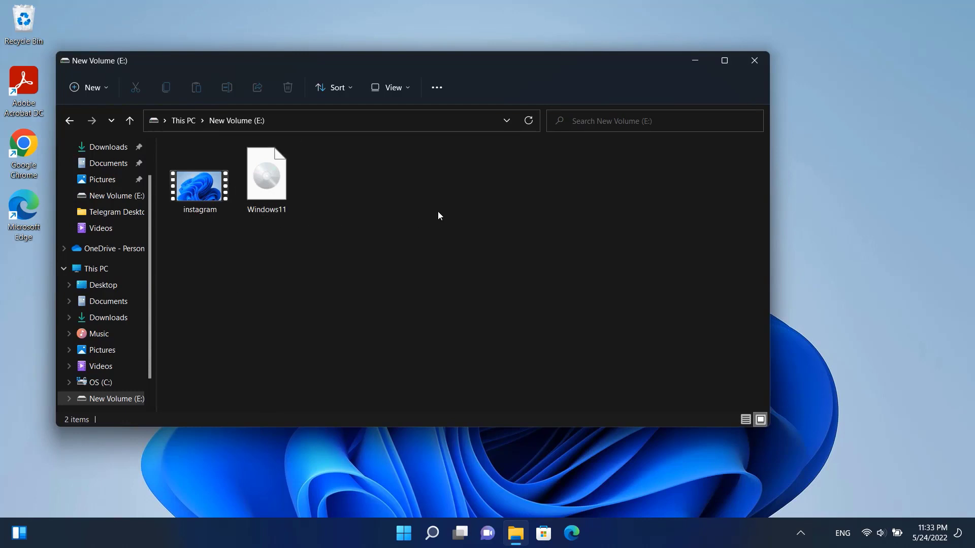
{"action": "left_click", "coordinate": [761, 60]}
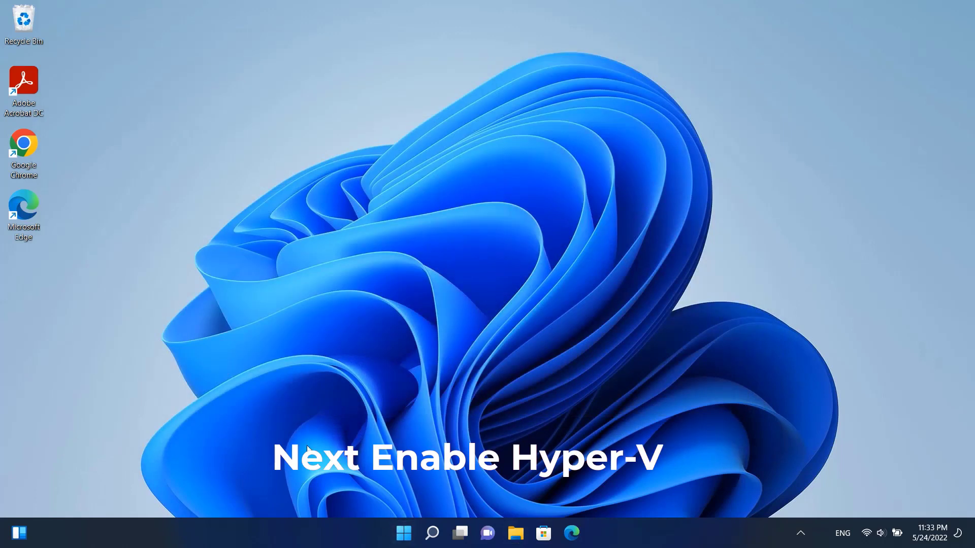
- Open Turn Windows features on or off, inspect the Hyper-V feature's components, and close the dialog
{"action": "left_click", "coordinate": [403, 532]}
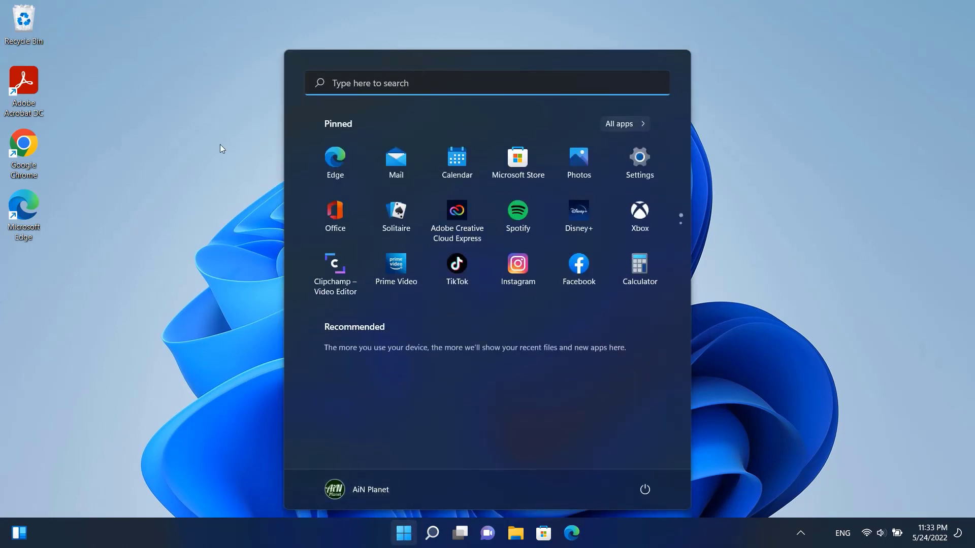
{"action": "left_click", "coordinate": [413, 83]}
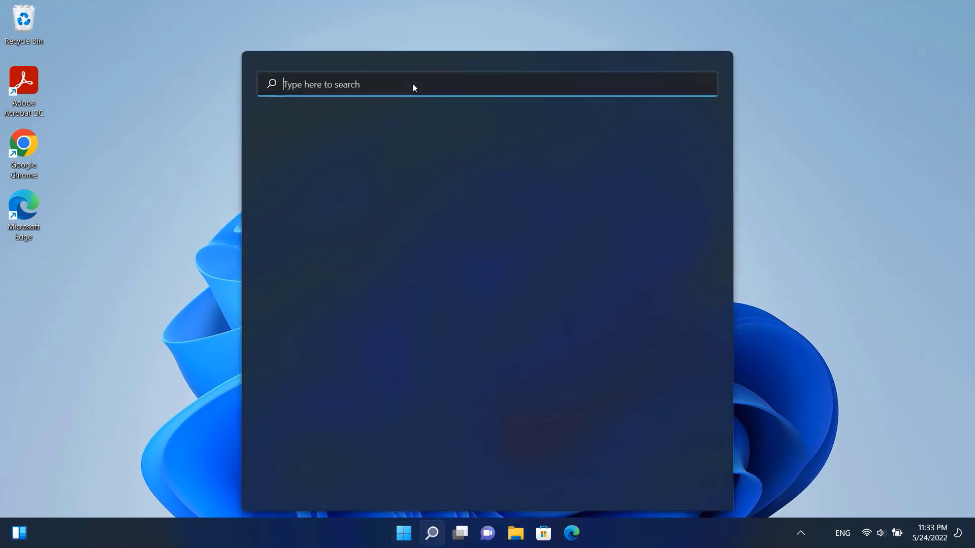
{"action": "type", "text": "turn"}
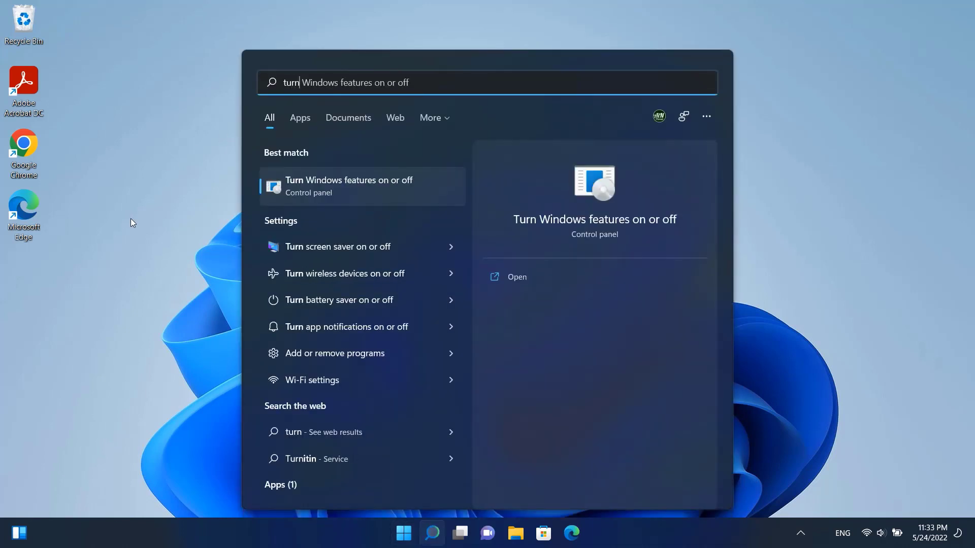
{"action": "left_click", "coordinate": [437, 80]}
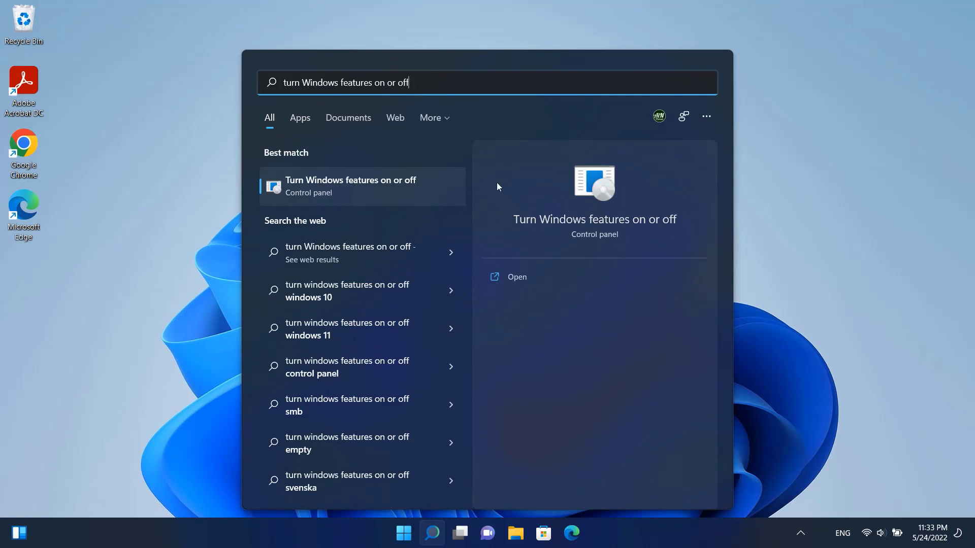
{"action": "left_click", "coordinate": [515, 277]}
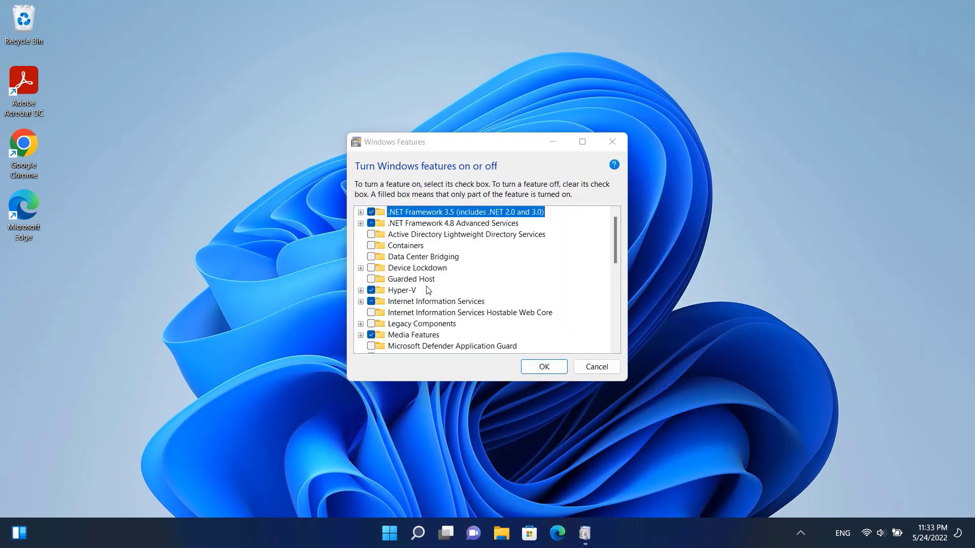
{"action": "scroll", "coordinate": [428, 289], "scroll_direction": "down", "scroll_amount": 1}
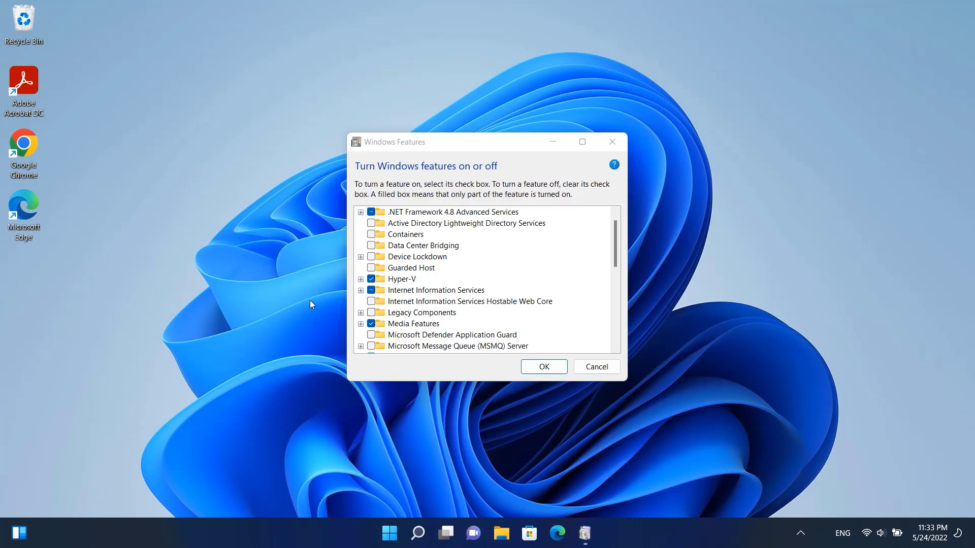
{"action": "left_click", "coordinate": [360, 279]}
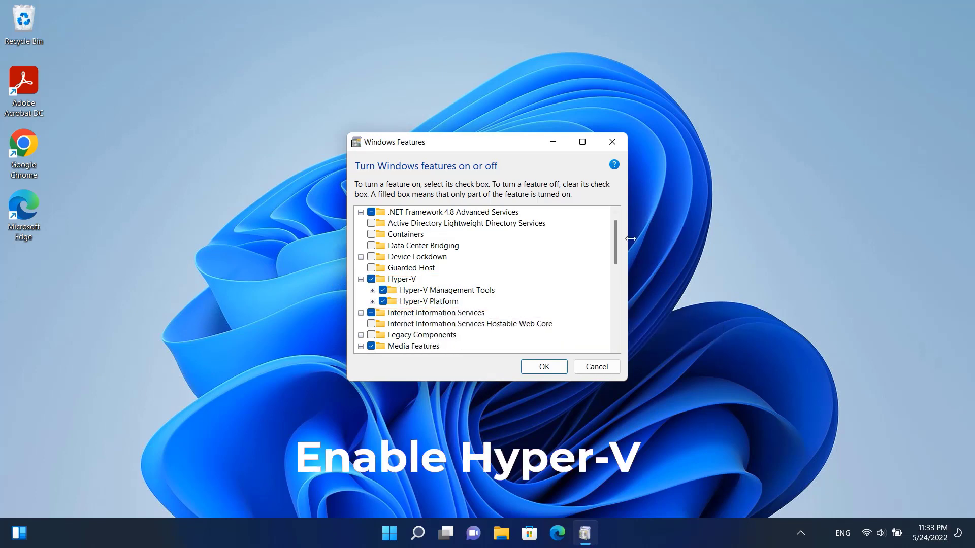
{"action": "left_click", "coordinate": [613, 142]}
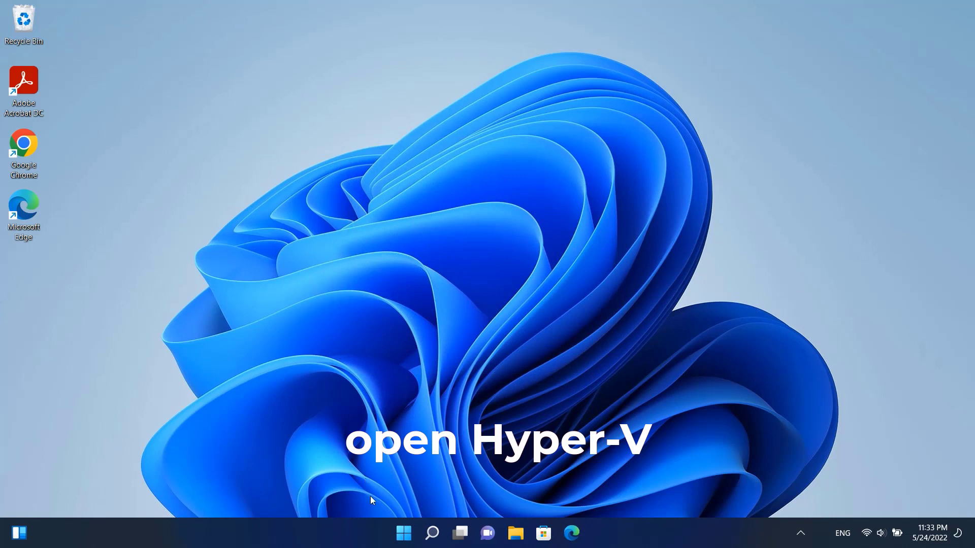
- Run Hyper-V Manager as administrator and select the local host DESKTOP-R7UPJ8T
{"action": "left_click", "coordinate": [399, 532]}
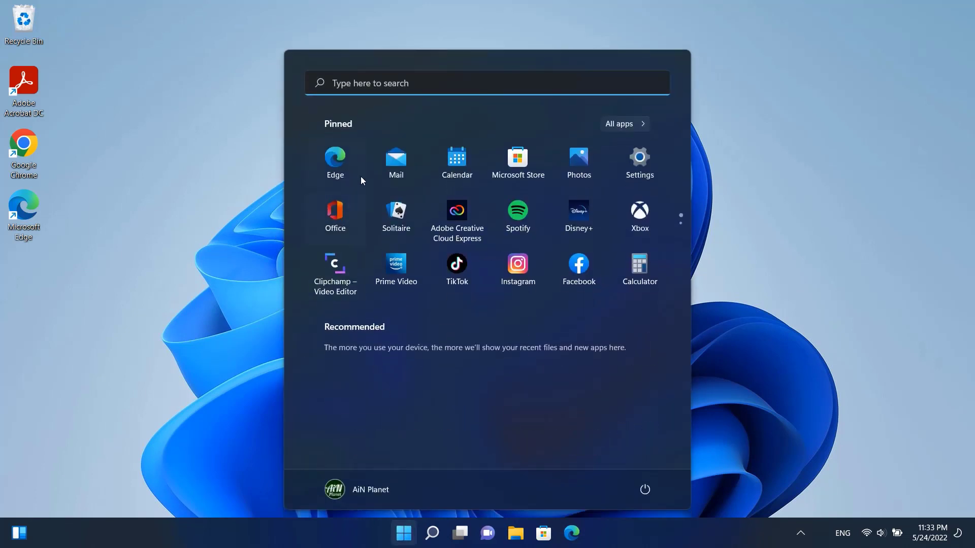
{"action": "type", "text": "Hyper-V Manager"}
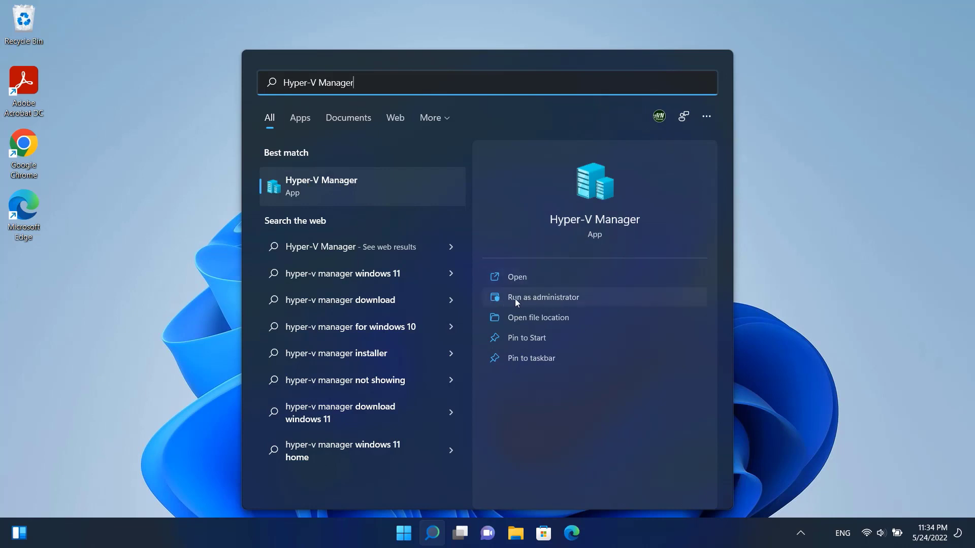
{"action": "left_click", "coordinate": [542, 297]}
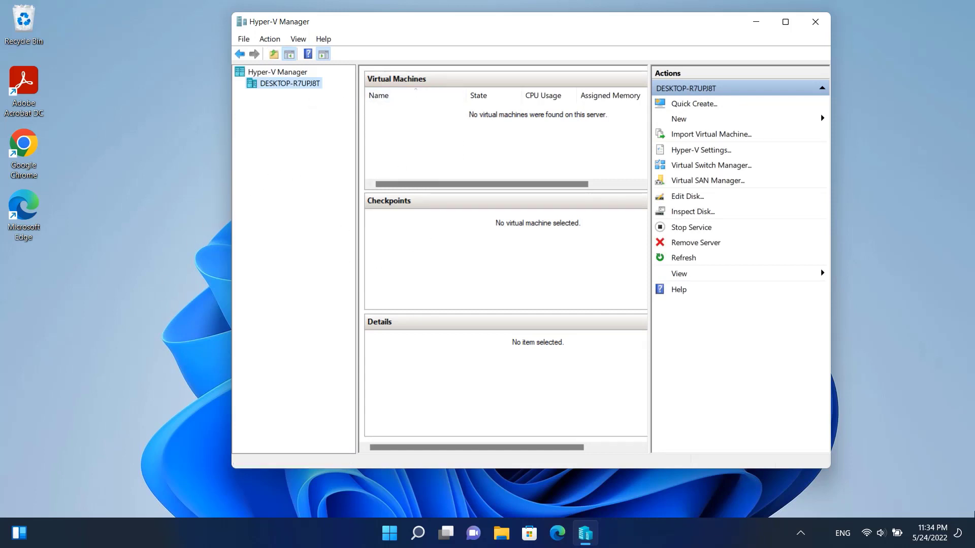
{"action": "left_click", "coordinate": [276, 74]}
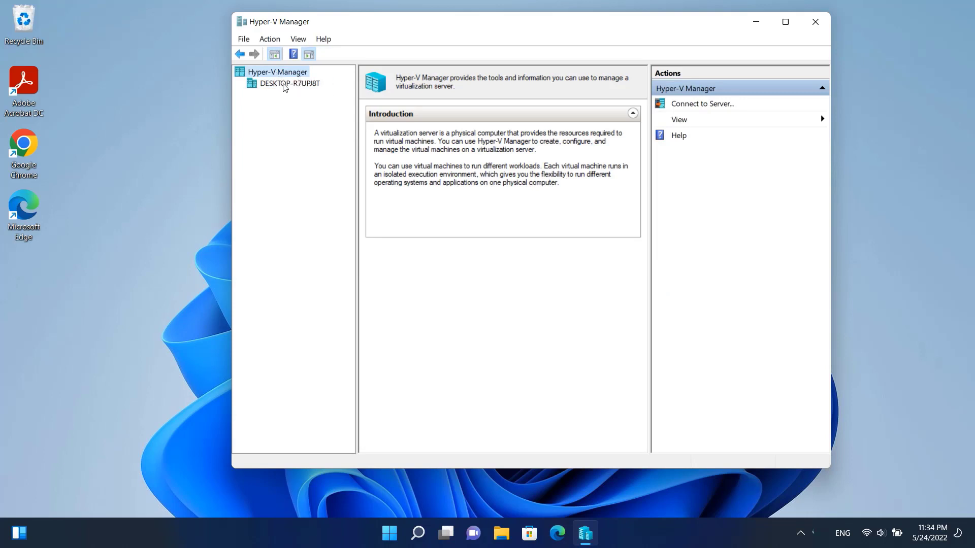
{"action": "left_click", "coordinate": [285, 86]}
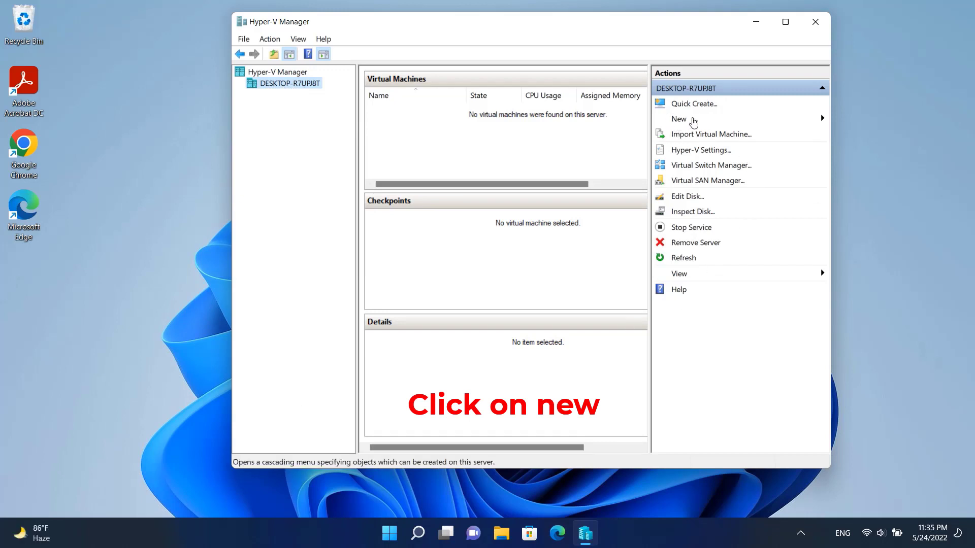
- Start creating a new virtual machine on the selected host and name it windows11
{"action": "left_click", "coordinate": [679, 119]}
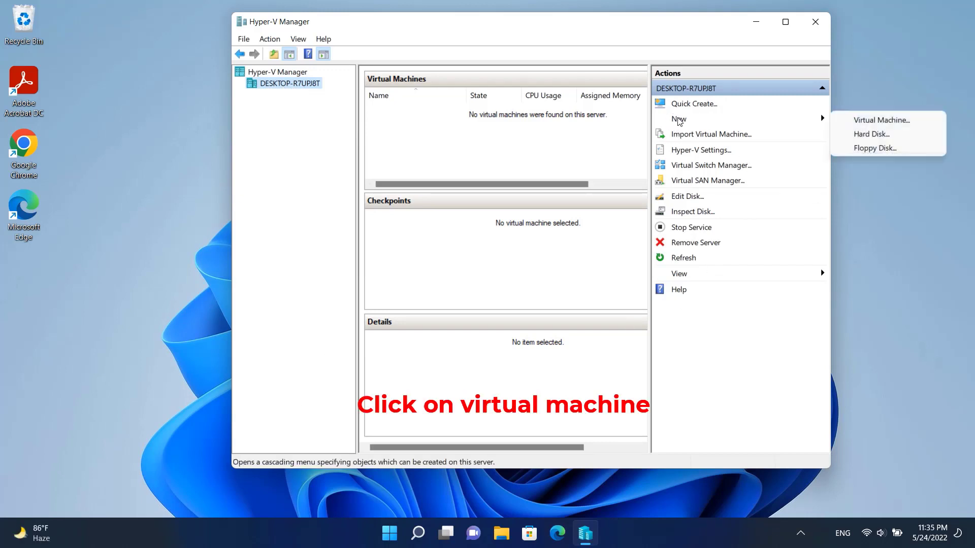
{"action": "left_click", "coordinate": [872, 120]}
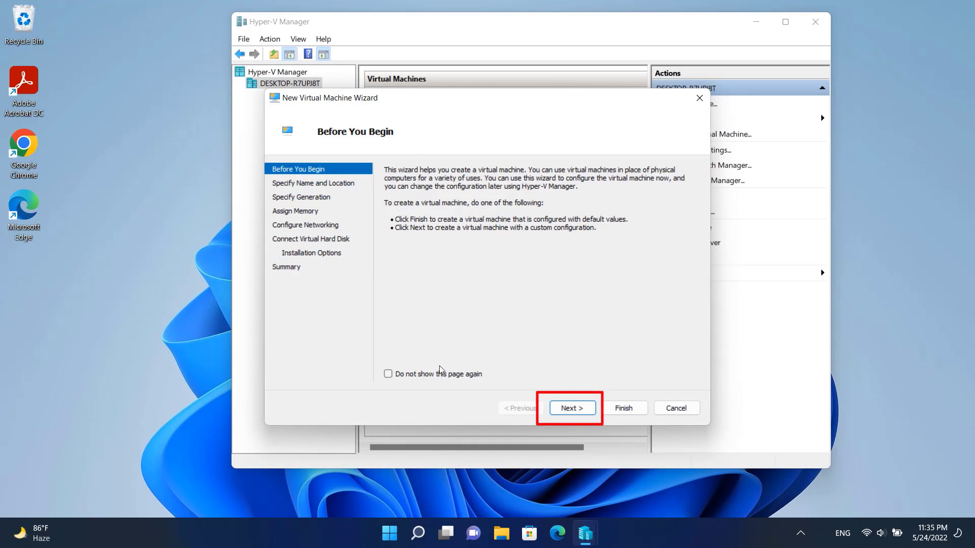
{"action": "left_click", "coordinate": [562, 413]}
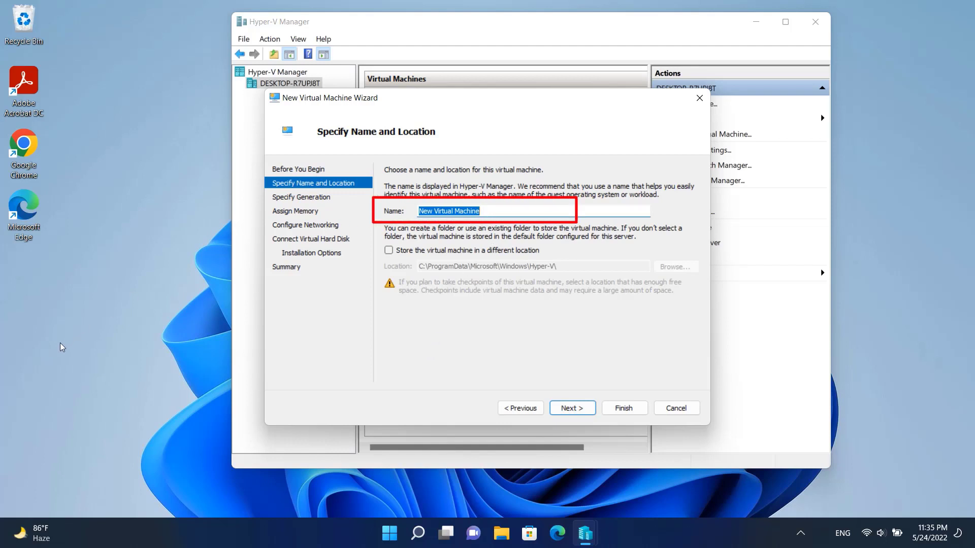
{"action": "type", "text": "windows"}
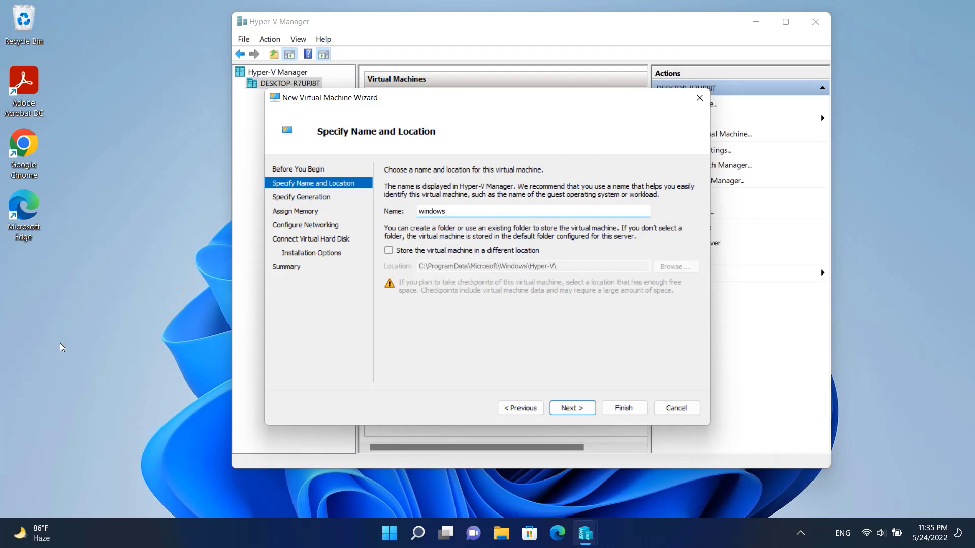
{"action": "type", "text": "11"}
{"action": "left_click", "coordinate": [570, 412]}
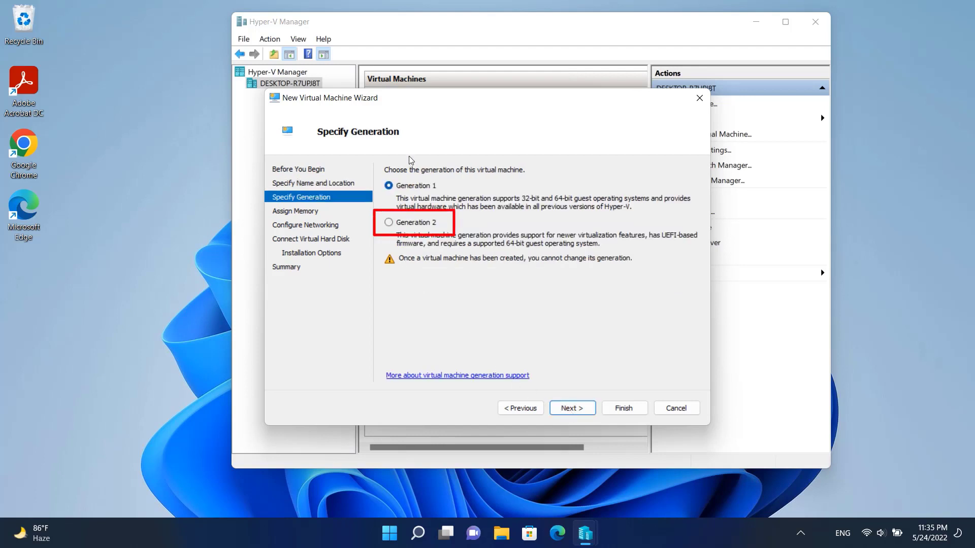
- Make the virtual machine Generation 2 and assign it 1288 MB of startup memory with Dynamic Memory enabled
{"action": "left_click", "coordinate": [389, 223]}
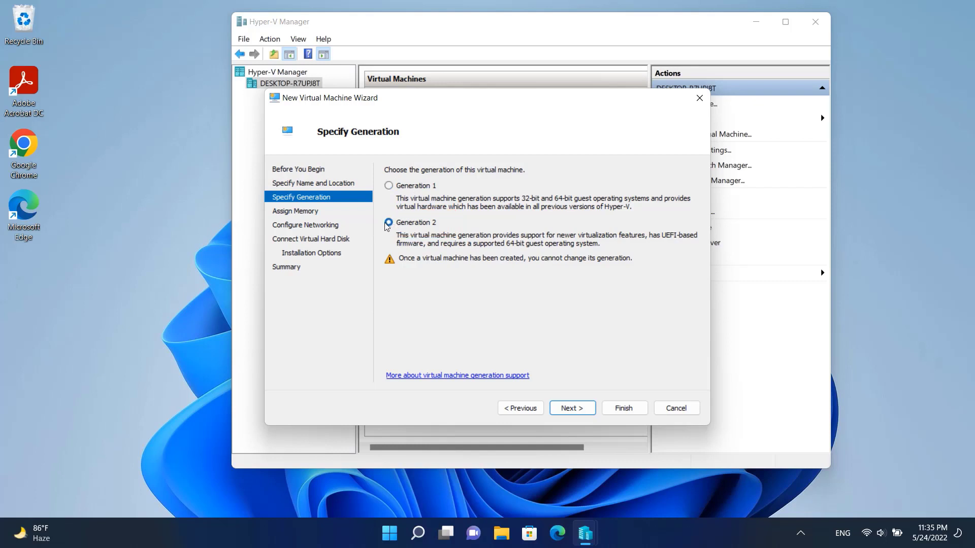
{"action": "left_click", "coordinate": [569, 408]}
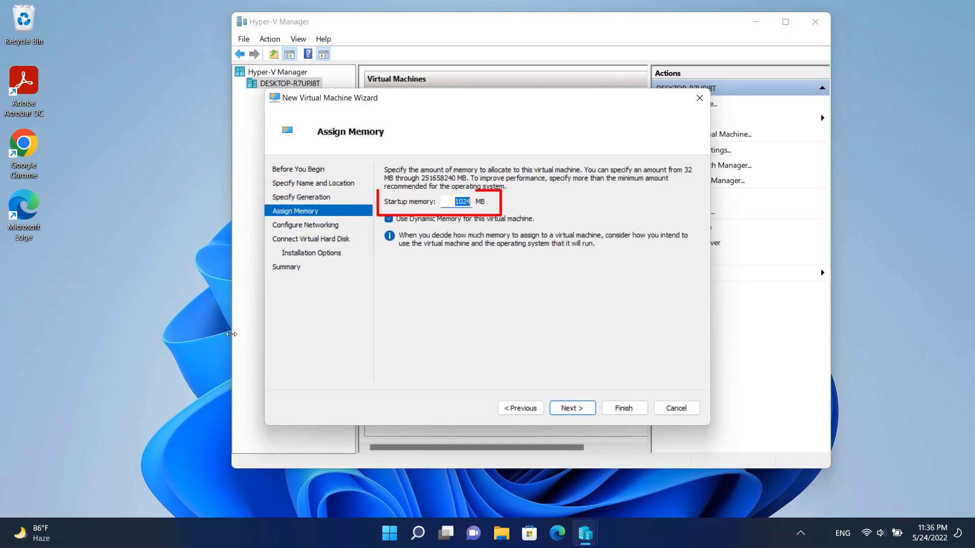
{"action": "type", "text": "12"}
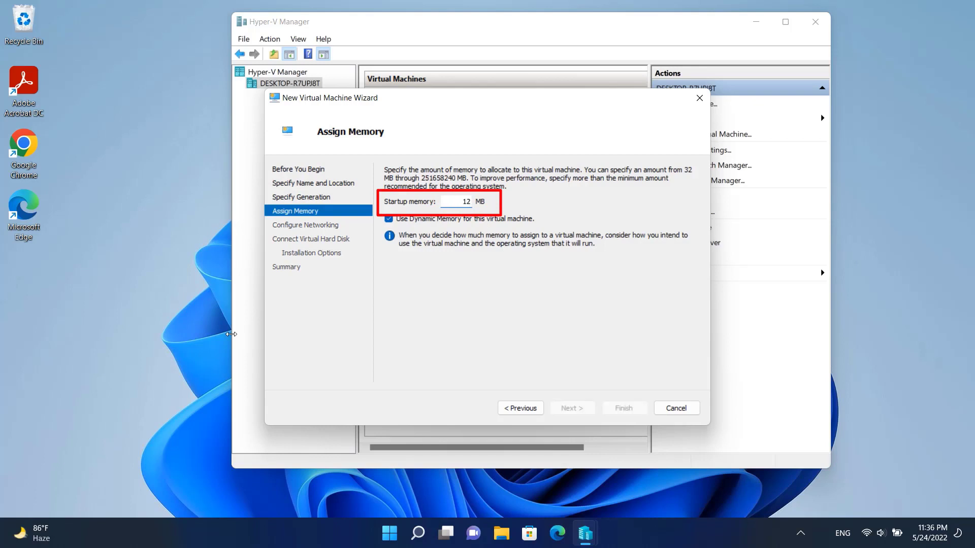
{"action": "type", "text": "88"}
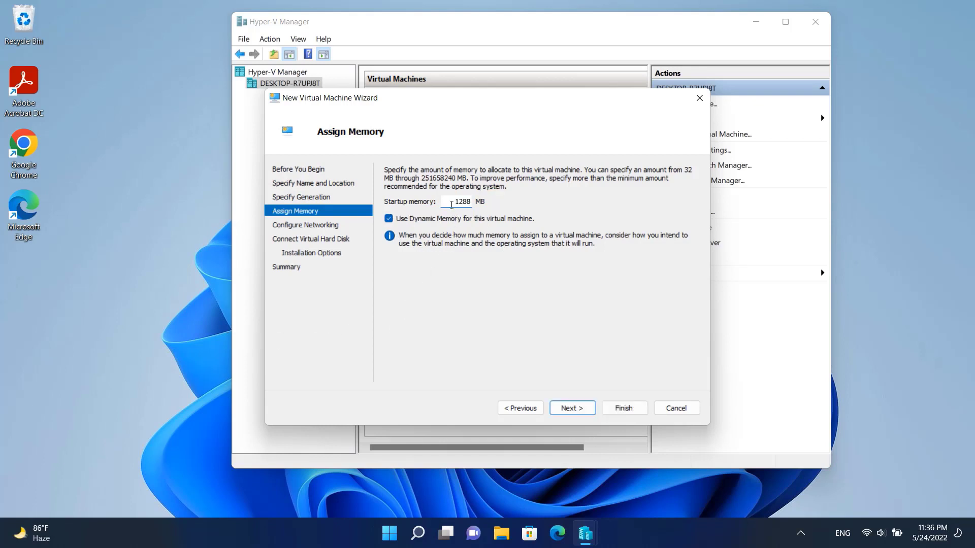
{"action": "left_click", "coordinate": [389, 221]}
{"action": "left_click", "coordinate": [389, 221]}
{"action": "left_click", "coordinate": [571, 409]}
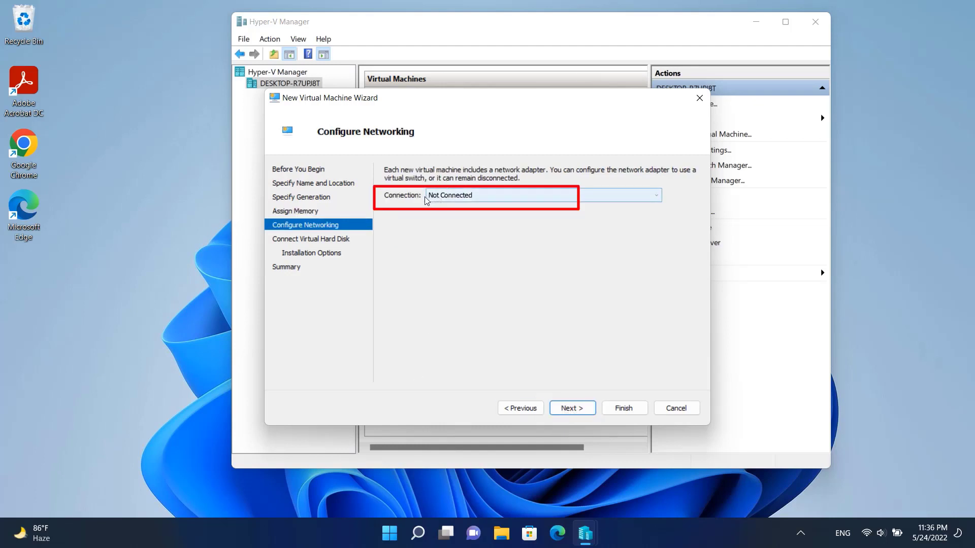
- Connect the virtual machine's network adapter to Default Switch and accept the new 127 GB virtual hard disk windows11.vhdx
{"action": "left_click", "coordinate": [488, 197]}
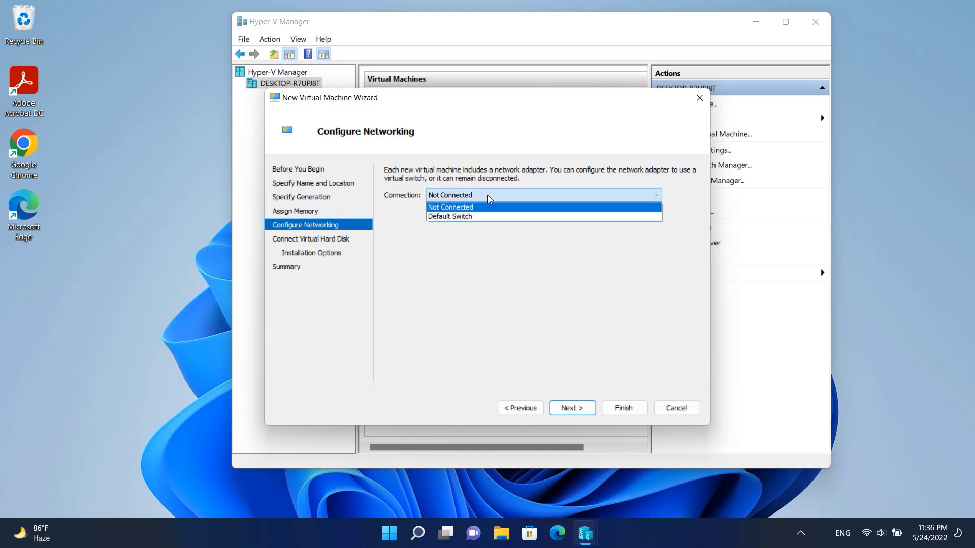
{"action": "left_click", "coordinate": [434, 217]}
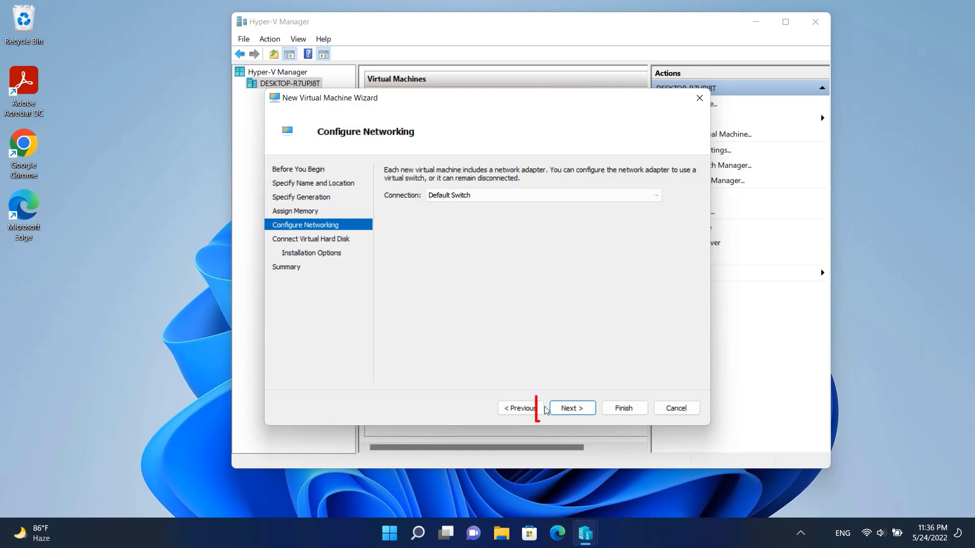
{"action": "left_click", "coordinate": [572, 408]}
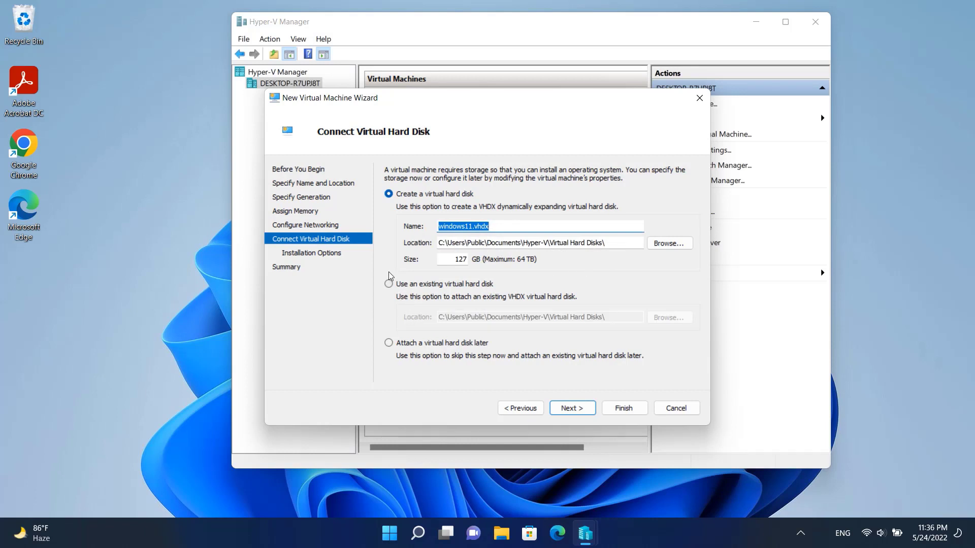
{"action": "left_click", "coordinate": [560, 410]}
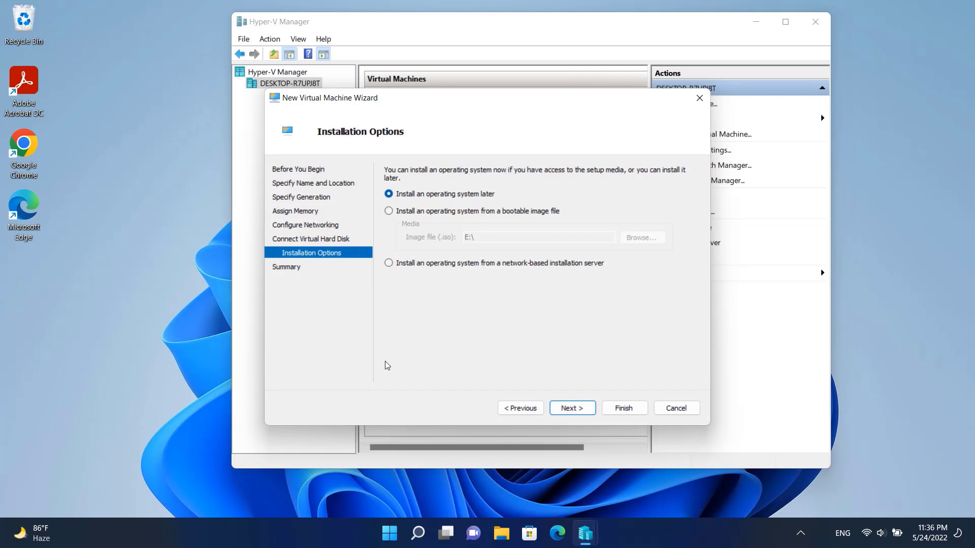
- Set the operating system to install from the bootable image file E:\Windows11.iso
{"action": "left_click", "coordinate": [388, 211]}
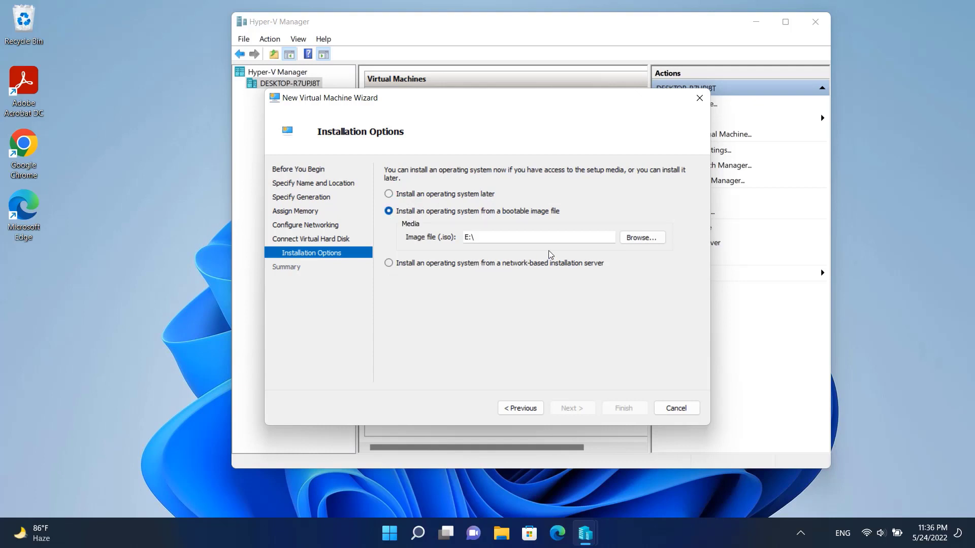
{"action": "left_click", "coordinate": [641, 242]}
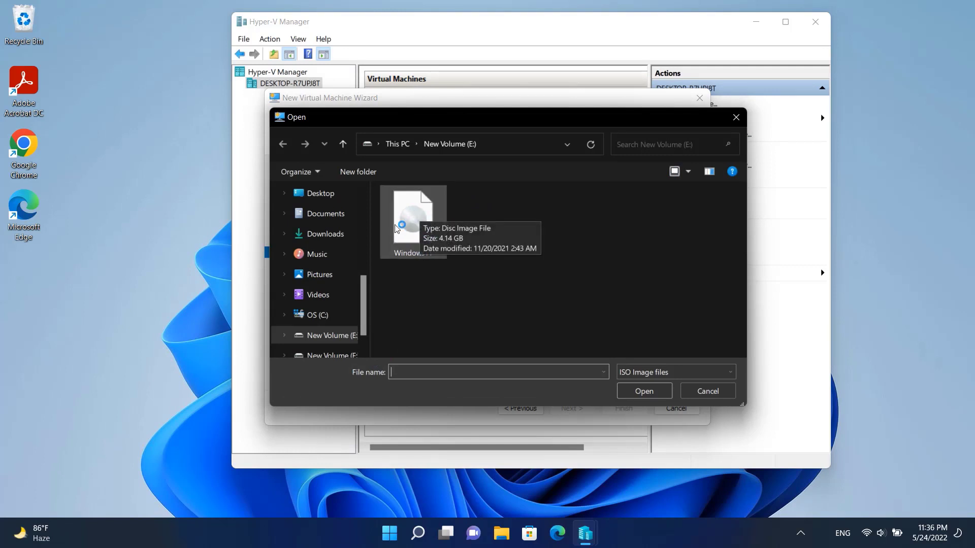
{"action": "left_click", "coordinate": [409, 218]}
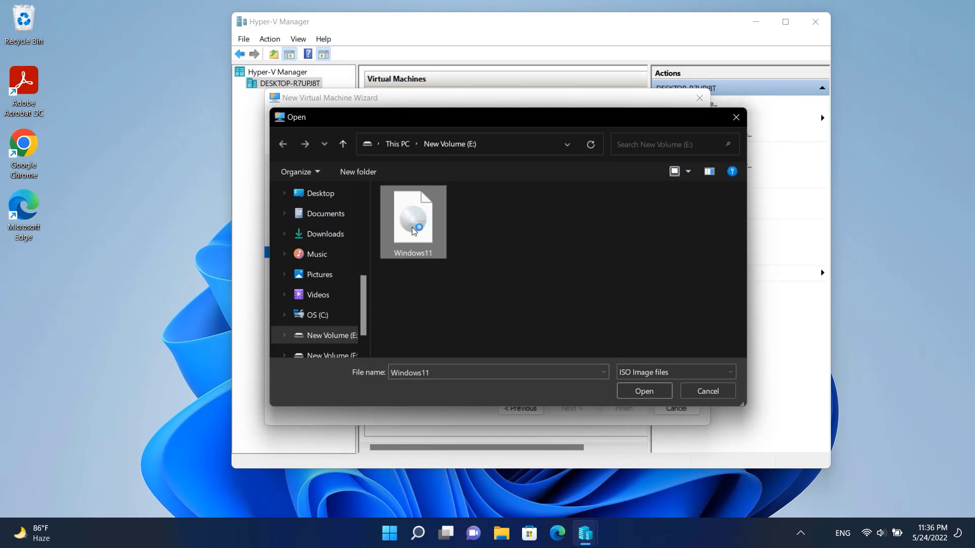
{"action": "left_click", "coordinate": [640, 392]}
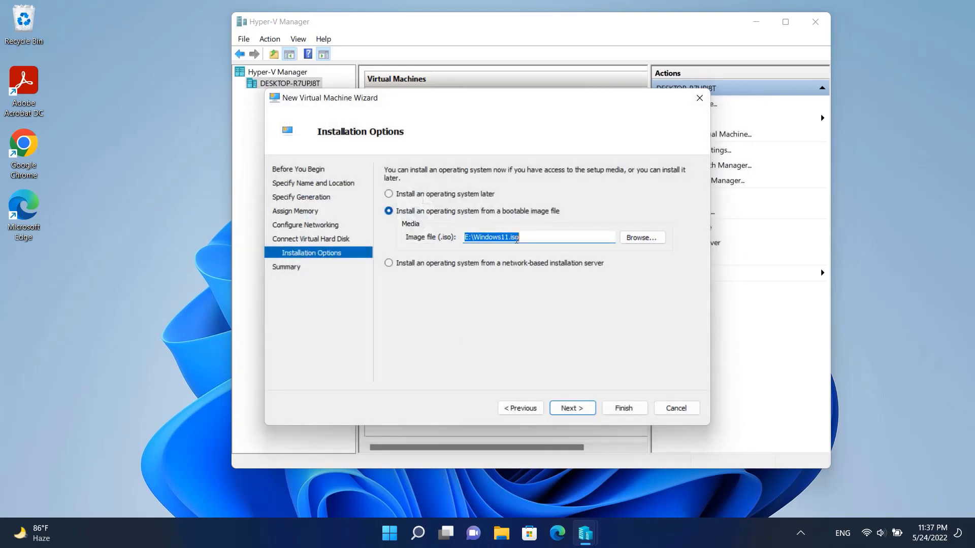
{"action": "left_click", "coordinate": [531, 239]}
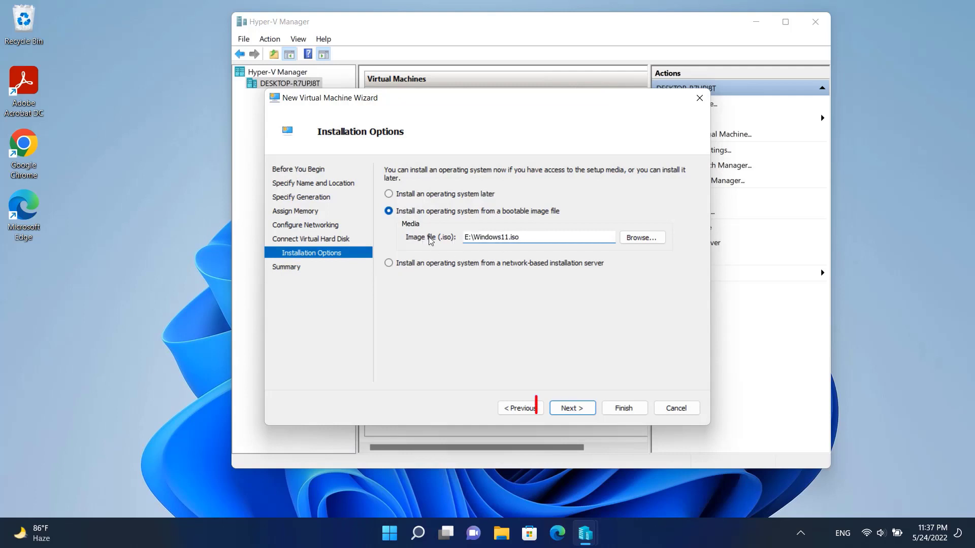
- Accept the installation options and finish the wizard to create the windows11 virtual machine
{"action": "left_click", "coordinate": [565, 409]}
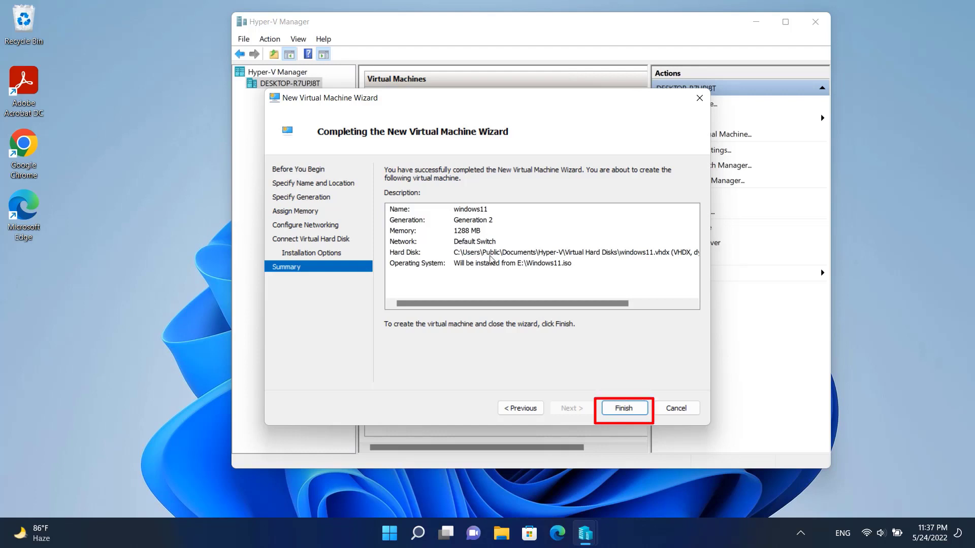
{"action": "left_click", "coordinate": [626, 412]}
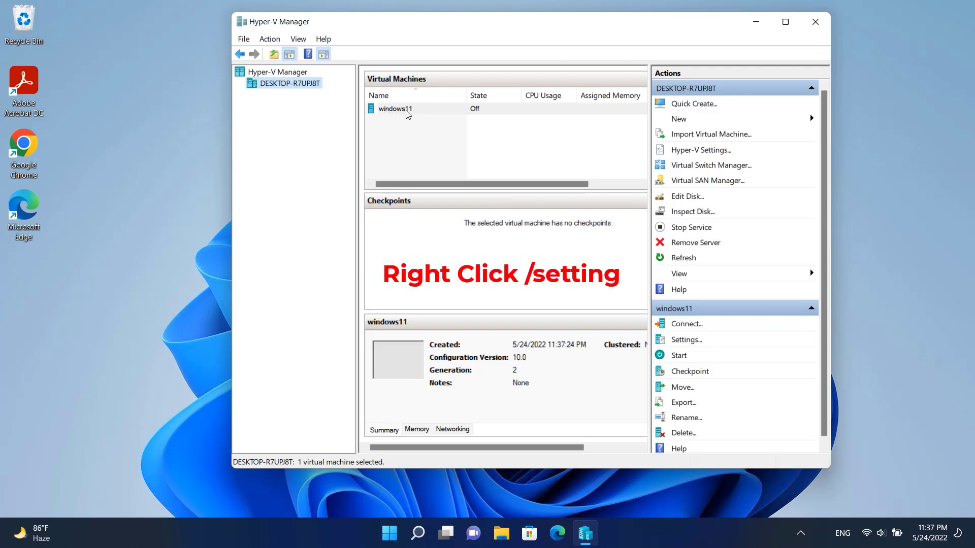
- In the windows11 virtual machine's settings, enable the Trusted Platform Module and set the number of virtual processors to 3
{"action": "right_click", "coordinate": [511, 111]}
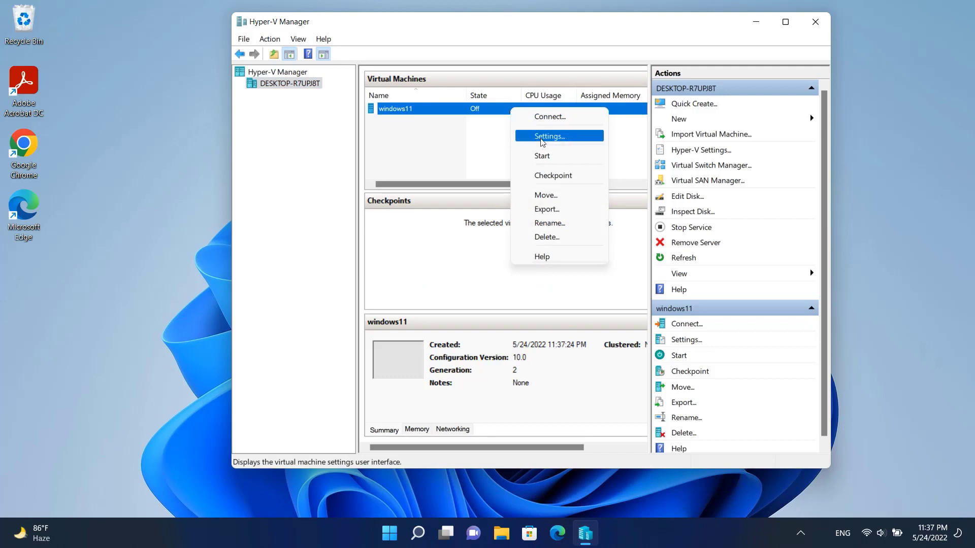
{"action": "left_click", "coordinate": [553, 137]}
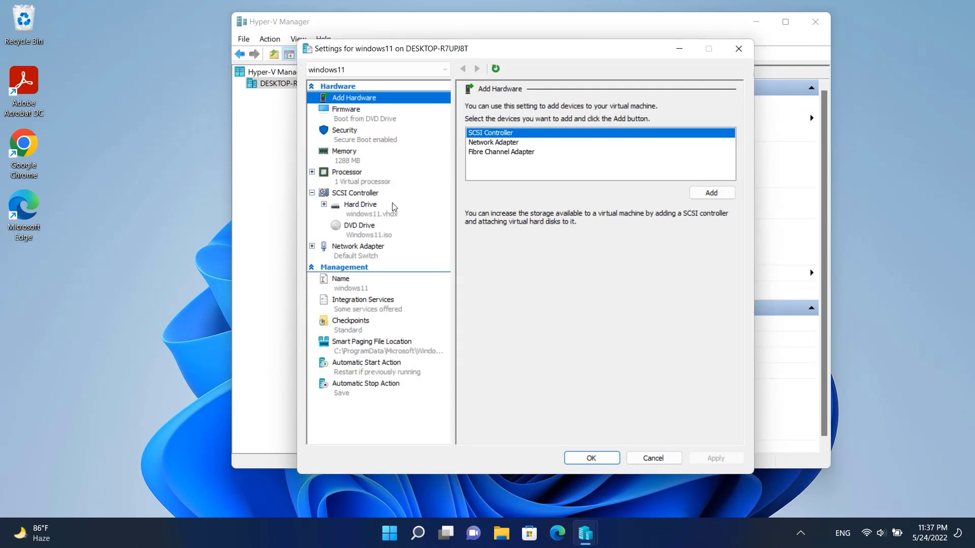
{"action": "left_click", "coordinate": [344, 133]}
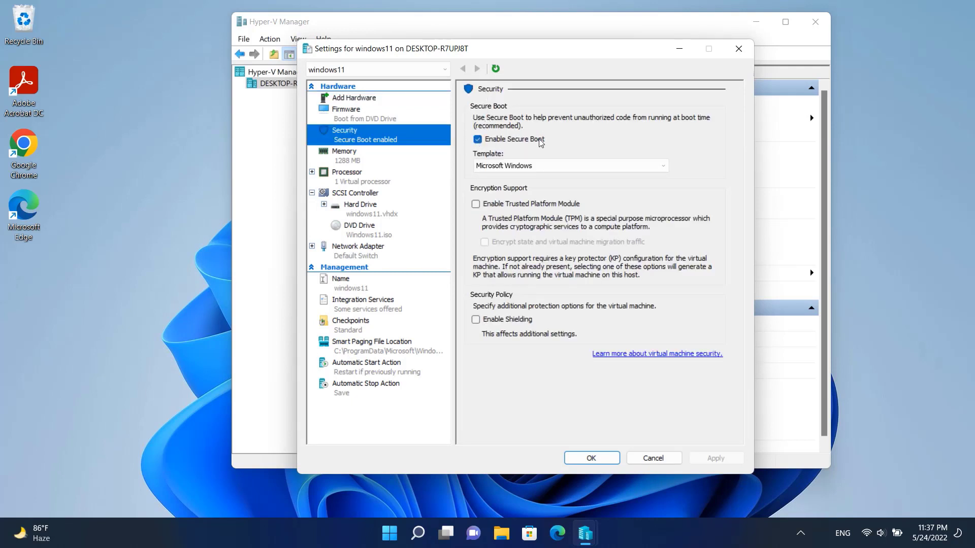
{"action": "left_click", "coordinate": [477, 205]}
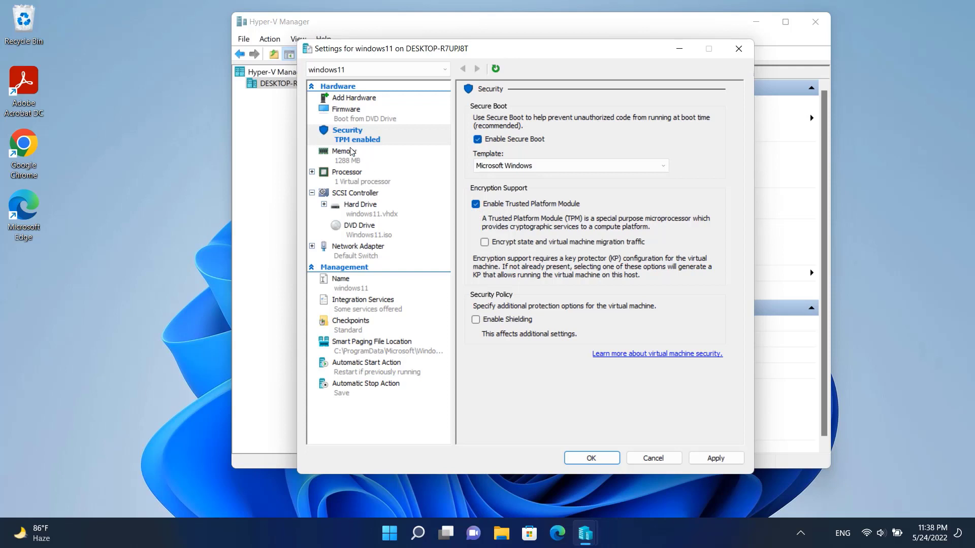
{"action": "left_click", "coordinate": [350, 184]}
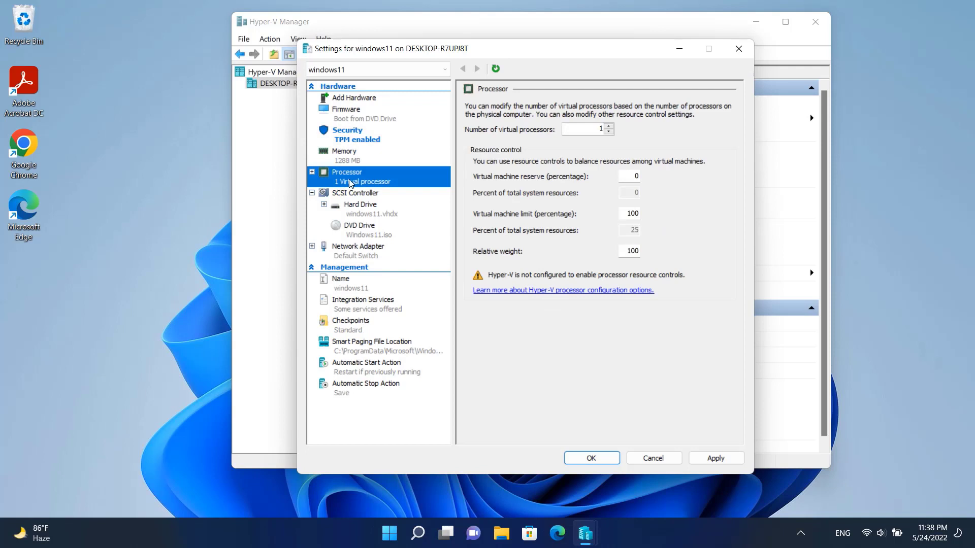
{"action": "left_click", "coordinate": [609, 126]}
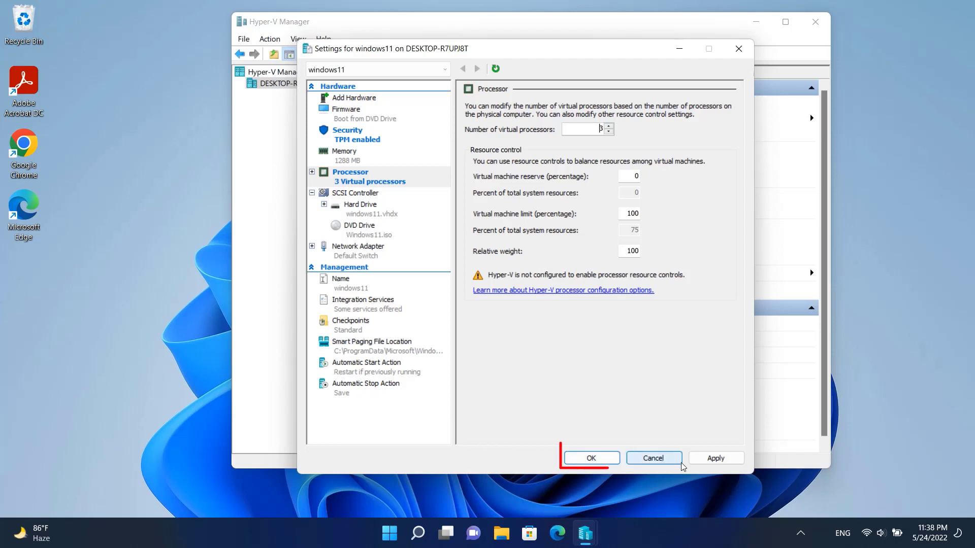
{"action": "left_click", "coordinate": [591, 455]}
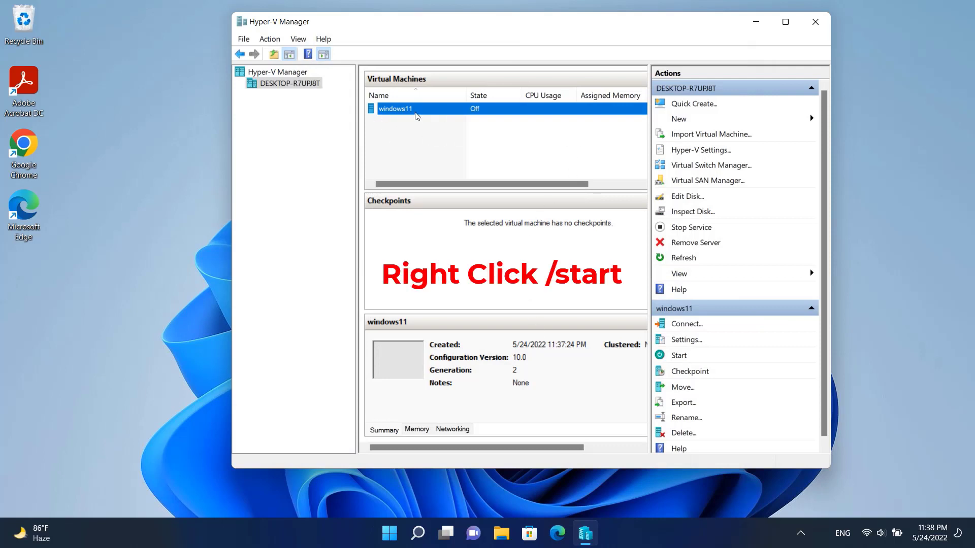
- Start the windows11 virtual machine and connect to its console
{"action": "right_click", "coordinate": [508, 111]}
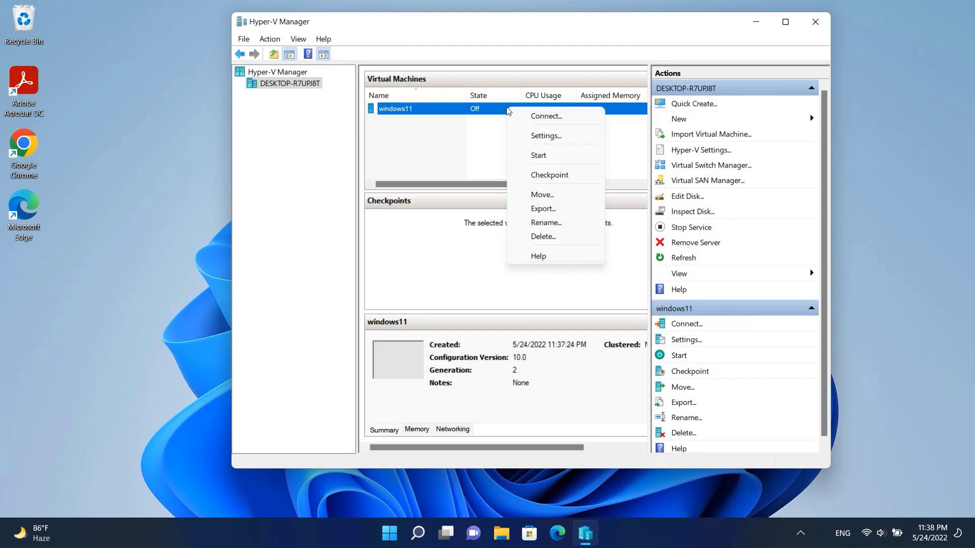
{"action": "left_click", "coordinate": [545, 158]}
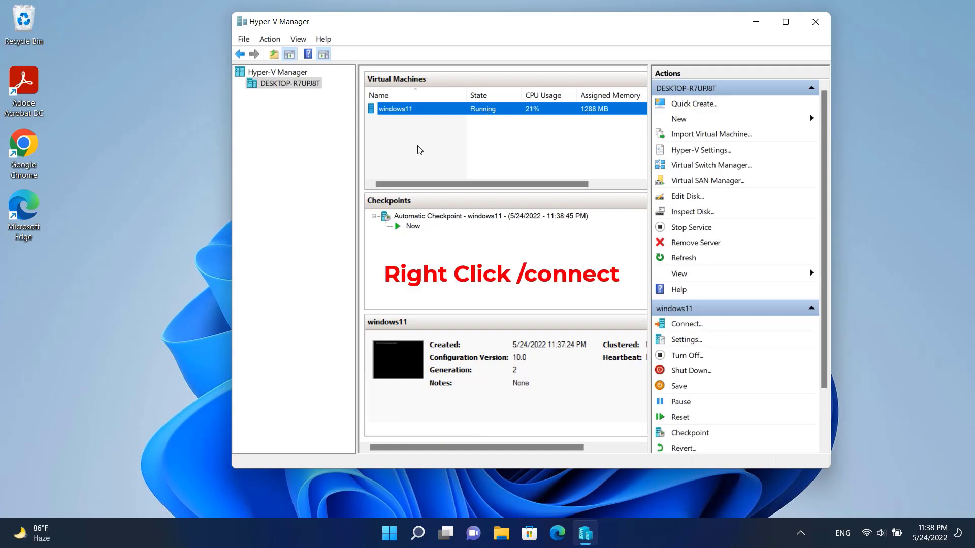
{"action": "right_click", "coordinate": [445, 112]}
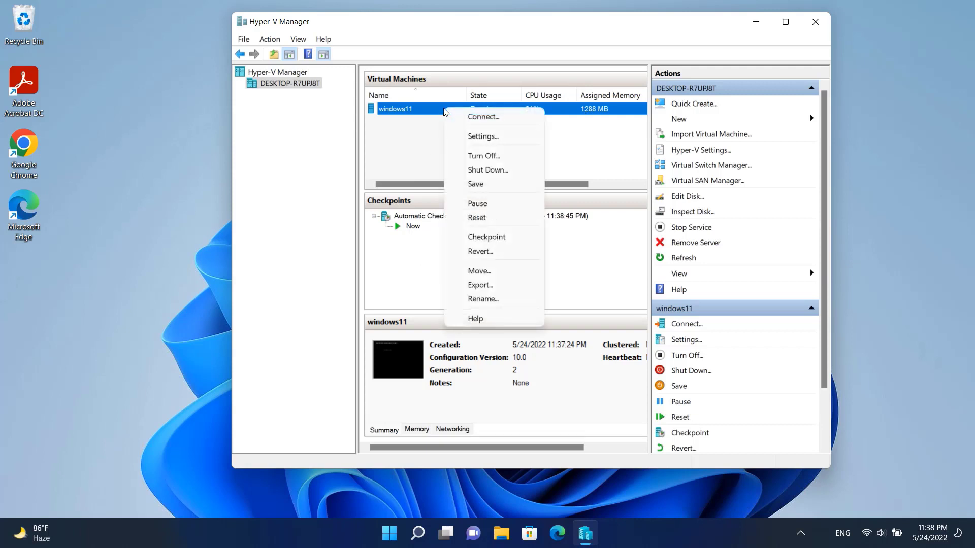
{"action": "left_click", "coordinate": [483, 118]}
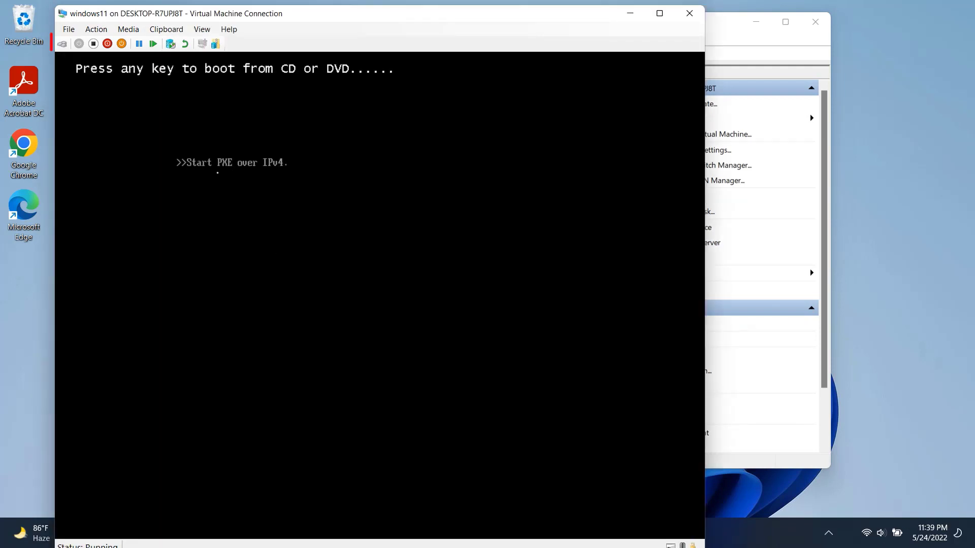
- Restart the virtual machine from its console and boot it from the installation DVD
{"action": "left_click", "coordinate": [62, 44]}
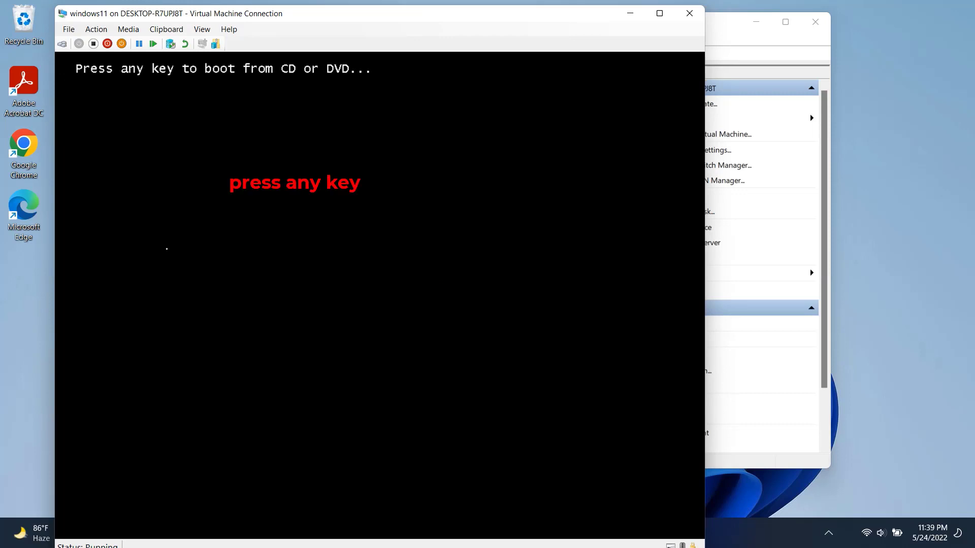
{"action": "key", "text": "Return"}
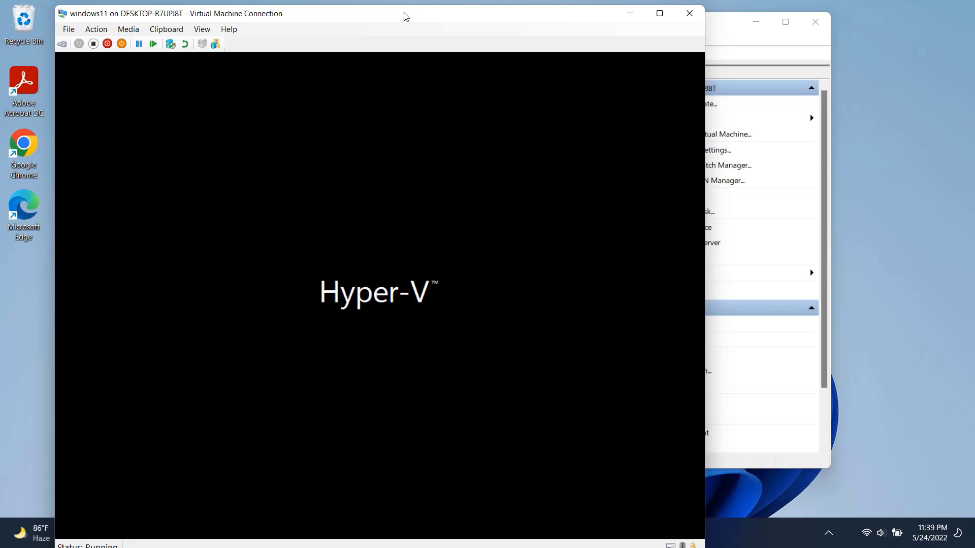
{"action": "left_click_drag", "start_coordinate": [407, 15], "coordinate": [410, 10]}
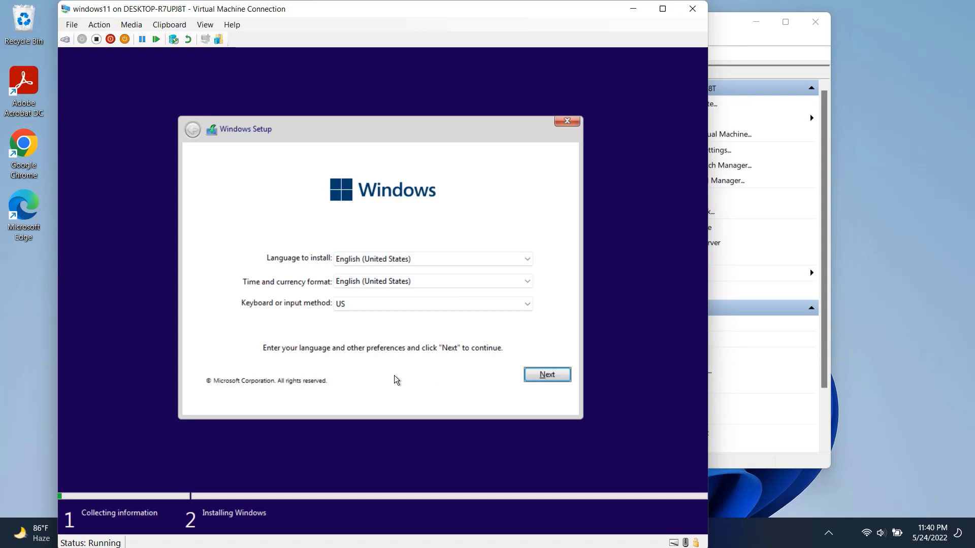
- Accept English (United States) with the US keyboard in Windows Setup and choose Windows 11 Pro as the edition to install
{"action": "key", "text": "Return"}
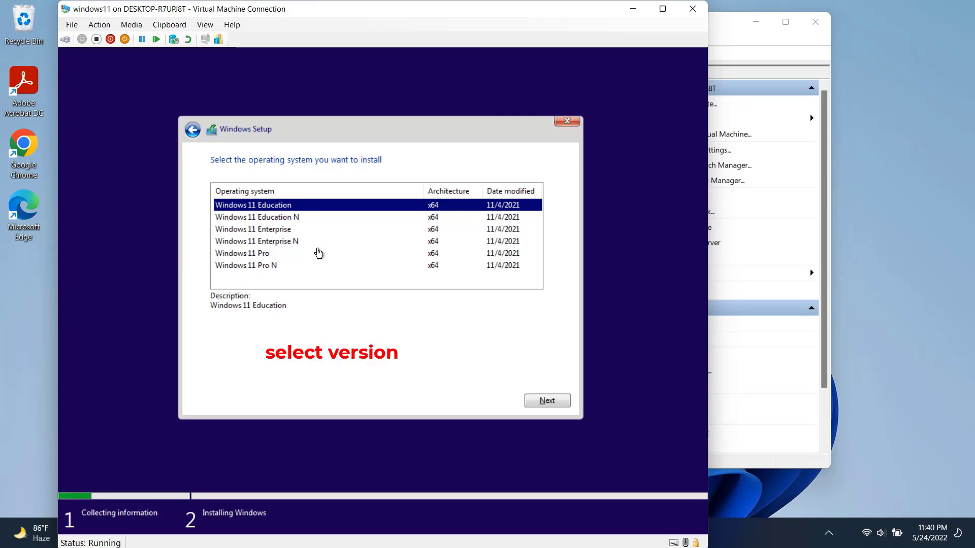
{"action": "left_click", "coordinate": [258, 253]}
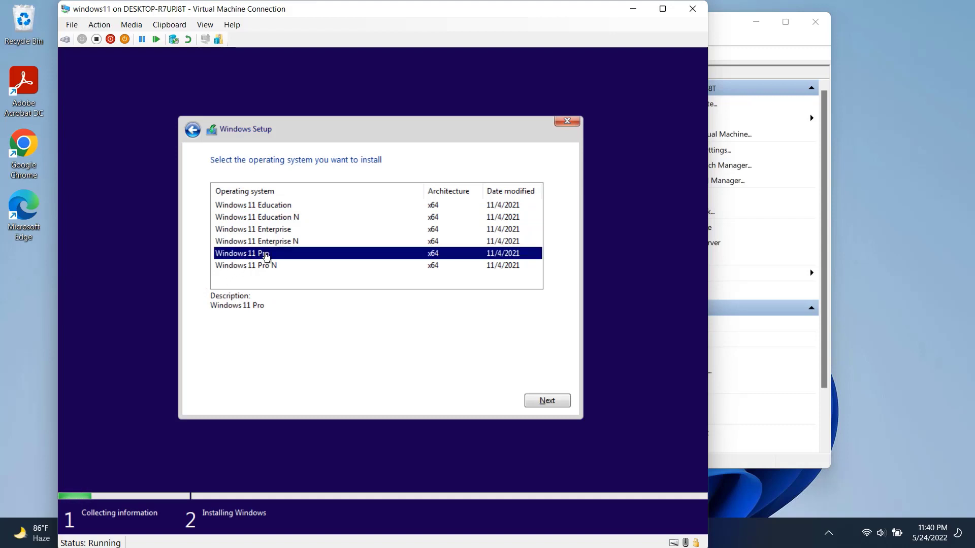
{"action": "left_click", "coordinate": [546, 401]}
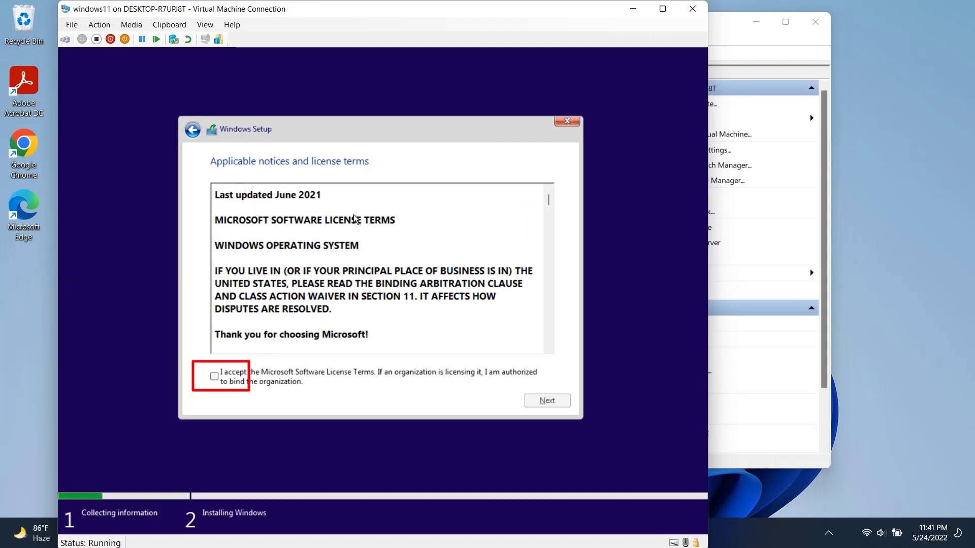
- Accept the Microsoft license terms and install Windows on Drive 0 Unallocated Space
{"action": "left_click", "coordinate": [213, 377]}
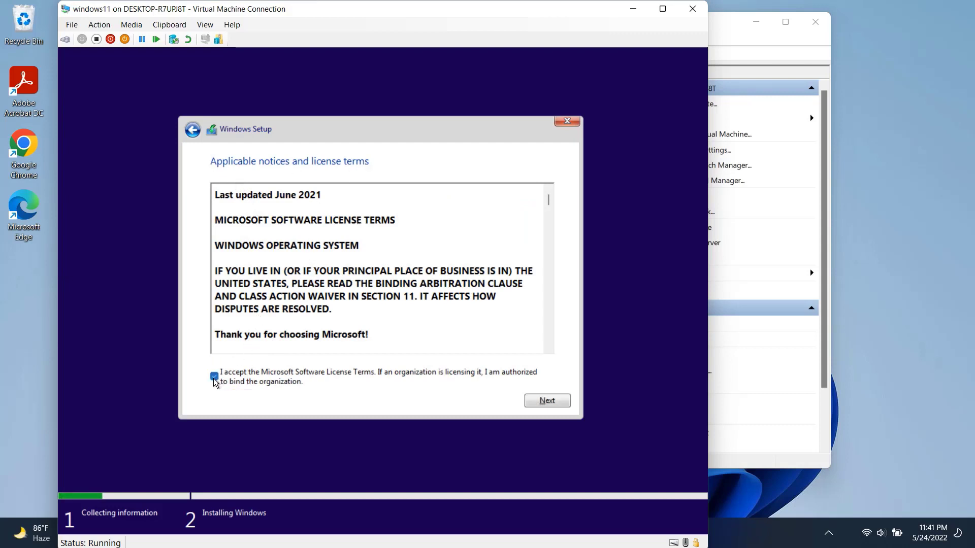
{"action": "left_click", "coordinate": [545, 400]}
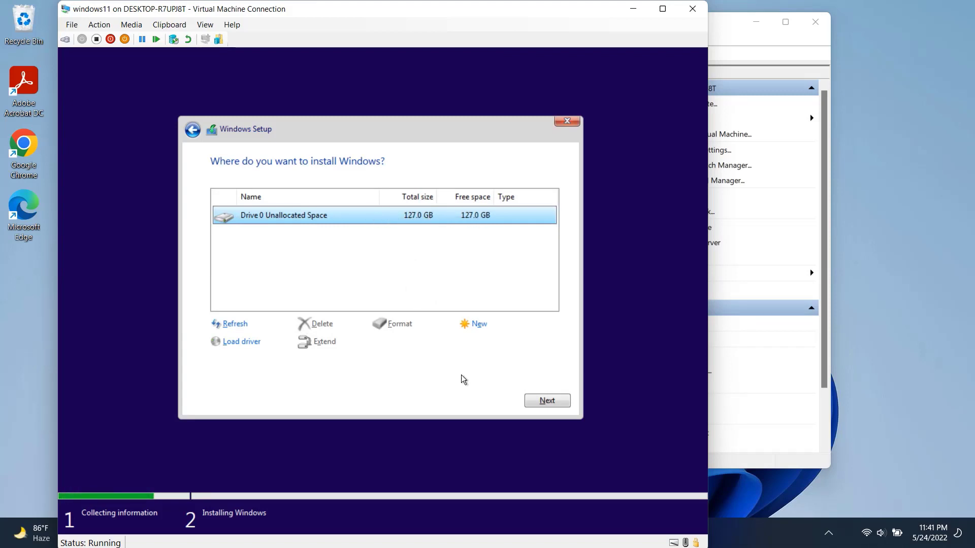
{"action": "left_click", "coordinate": [547, 402]}
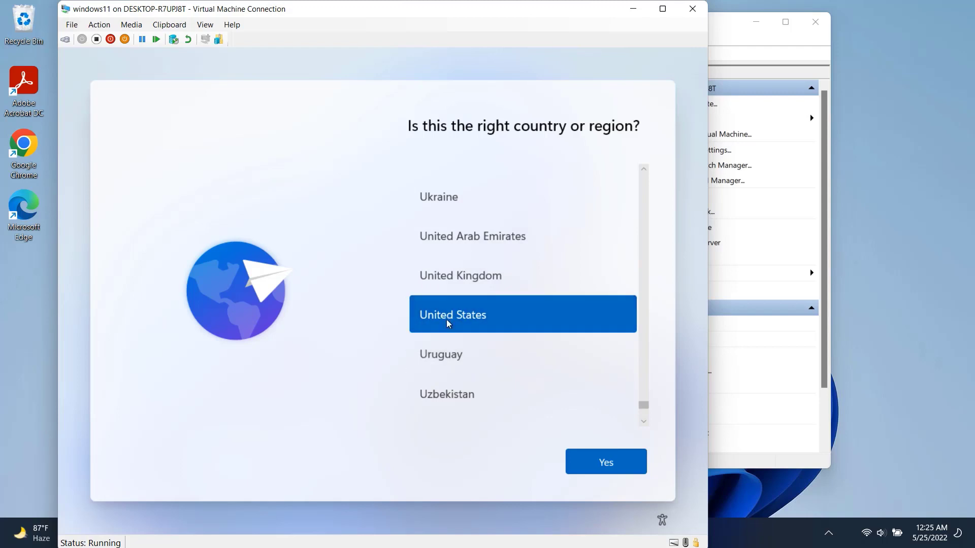
- Confirm United States as the region and US as the keyboard layout, and skip adding a second layout
{"action": "left_click", "coordinate": [604, 464]}
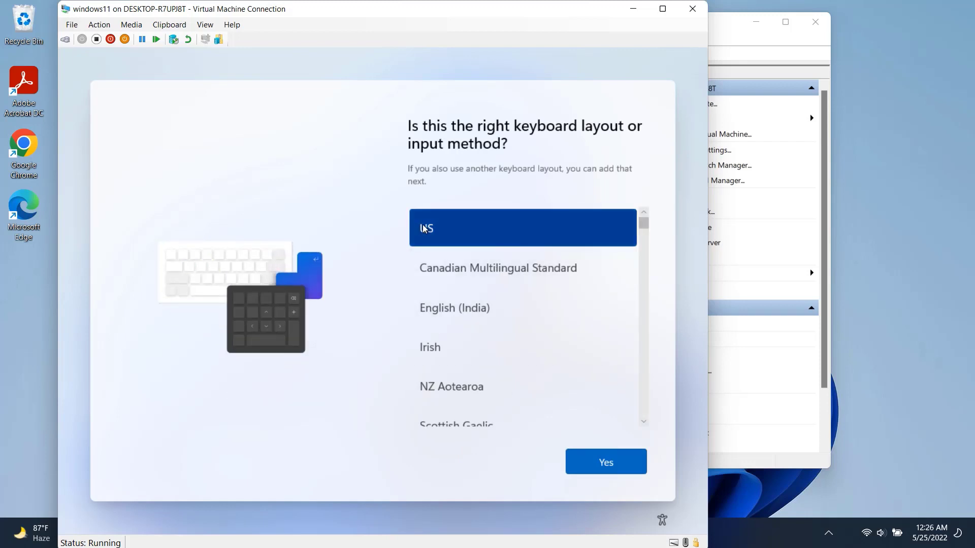
{"action": "left_click", "coordinate": [605, 465]}
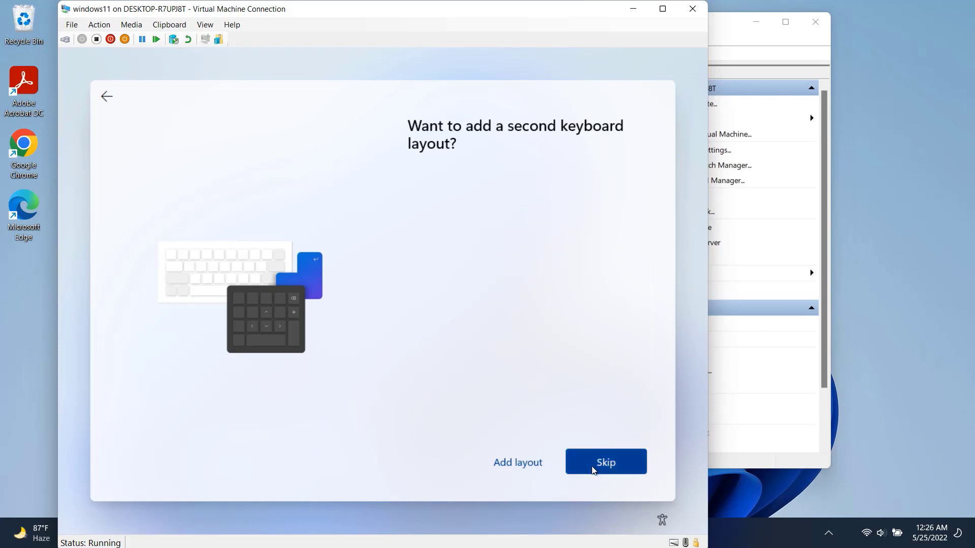
{"action": "left_click", "coordinate": [602, 466]}
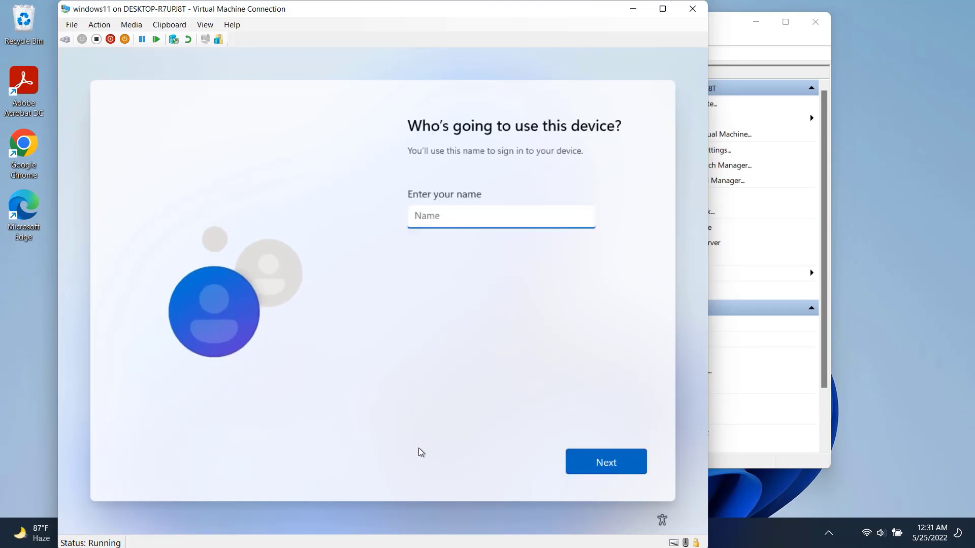
- Enter the user's name for the device account and leave its password empty
{"action": "type", "text": "AiN Planet"}
{"action": "left_click", "coordinate": [583, 459]}
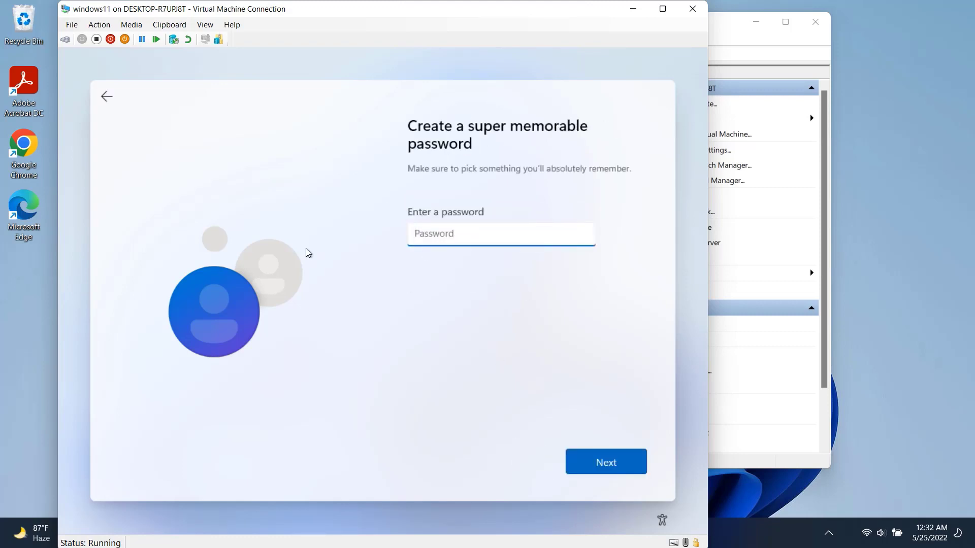
{"action": "left_click", "coordinate": [597, 459]}
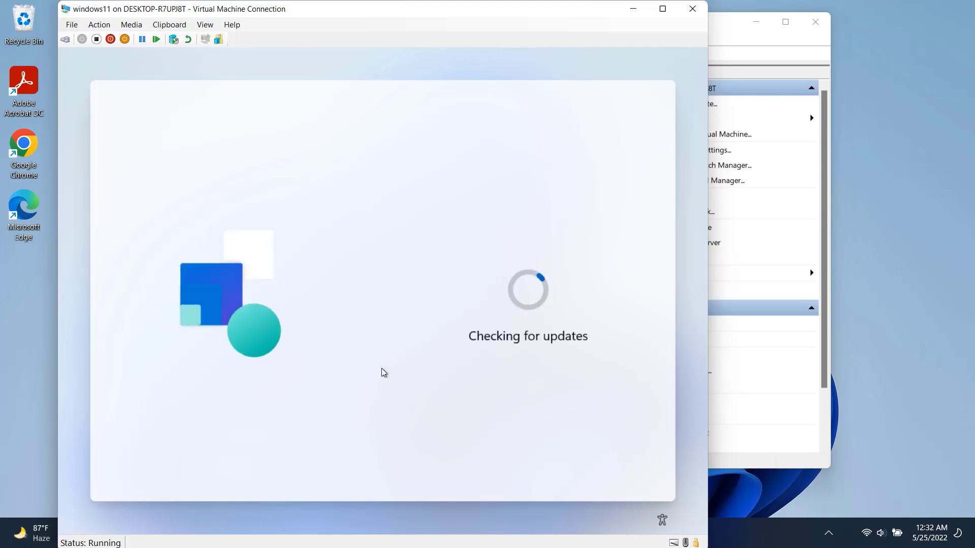
- Show the virtual machine connection in full screen and restore it to a window
{"action": "left_click", "coordinate": [662, 9]}
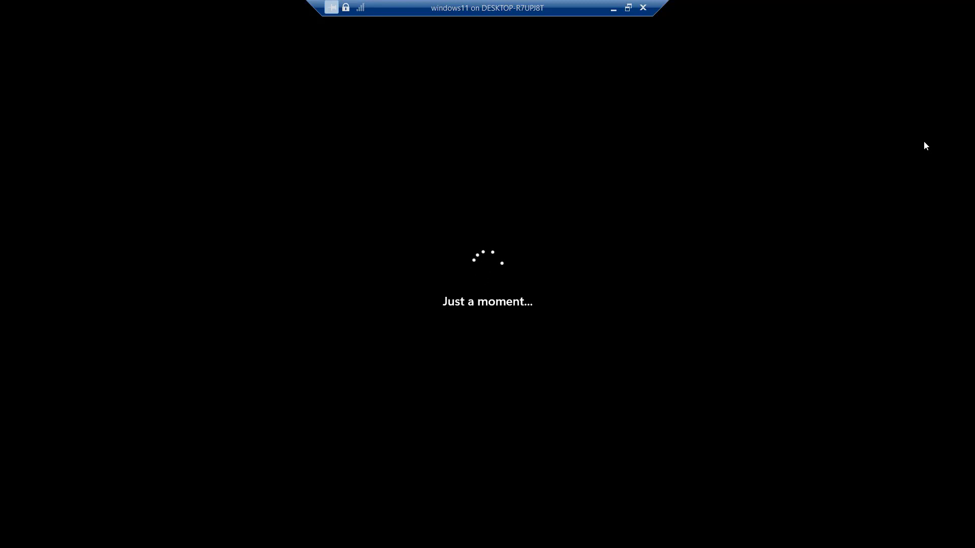
{"action": "left_click", "coordinate": [627, 10]}
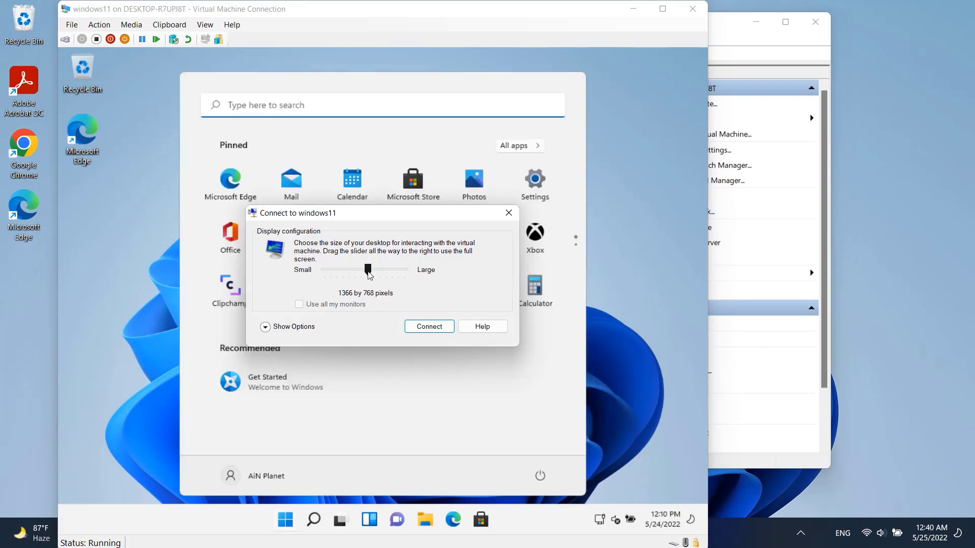
- Connect to windows11 with the display configuration set to Full Screen and sign in to the new user account
{"action": "left_click_drag", "start_coordinate": [387, 272], "coordinate": [444, 270]}
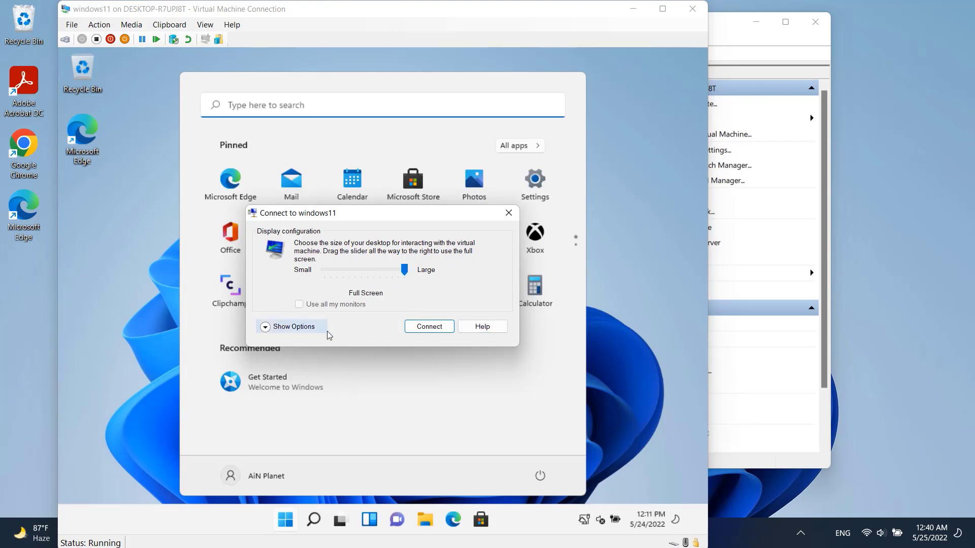
{"action": "left_click", "coordinate": [268, 327]}
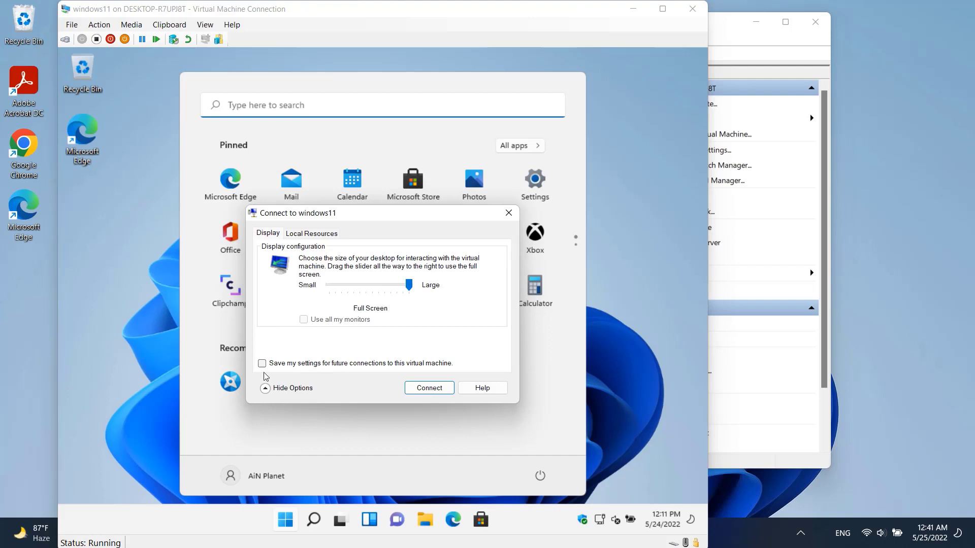
{"action": "left_click", "coordinate": [266, 388]}
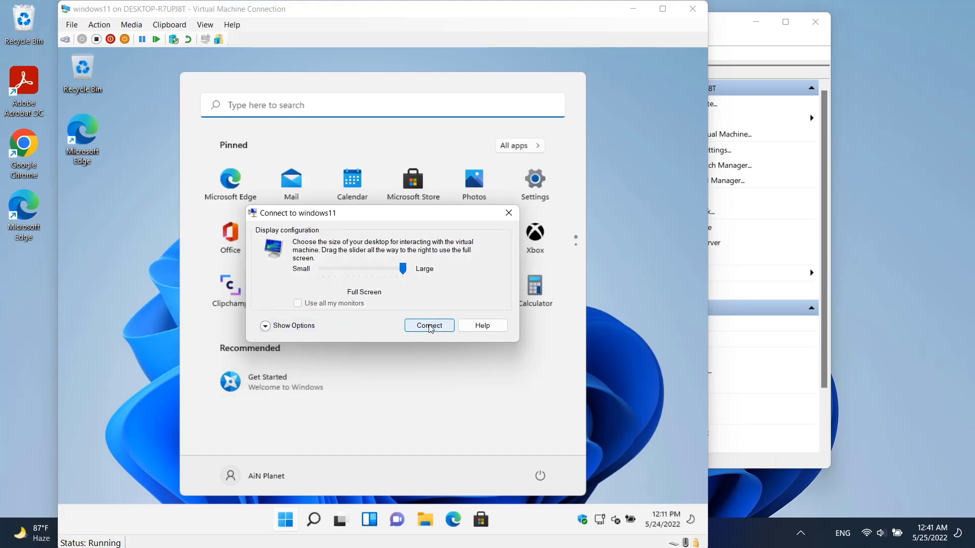
{"action": "left_click_drag", "start_coordinate": [403, 269], "coordinate": [393, 275]}
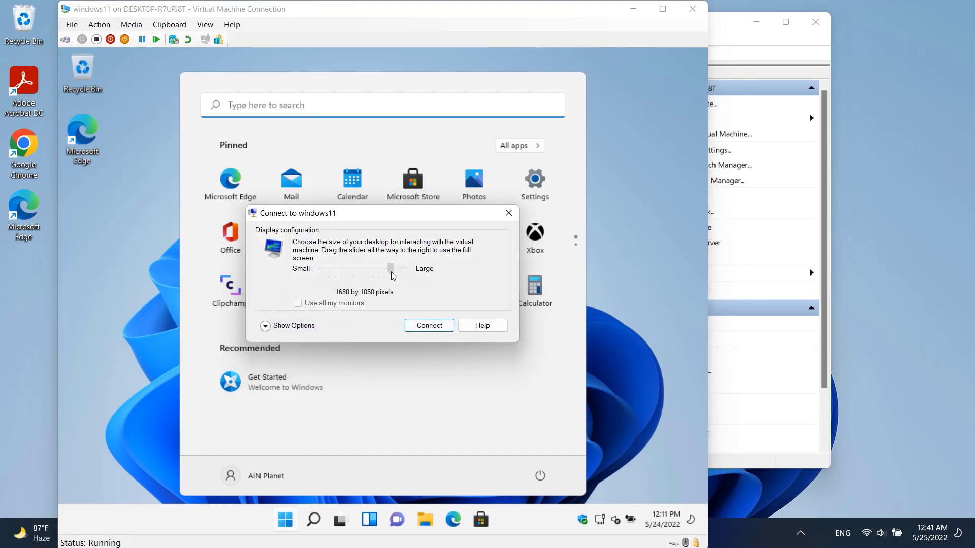
{"action": "left_click", "coordinate": [446, 326]}
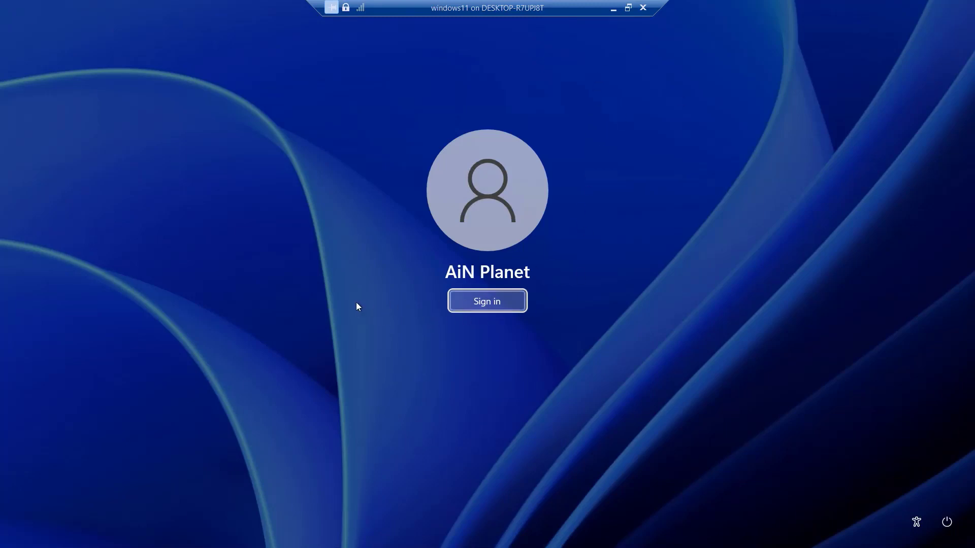
{"action": "left_click", "coordinate": [504, 304]}
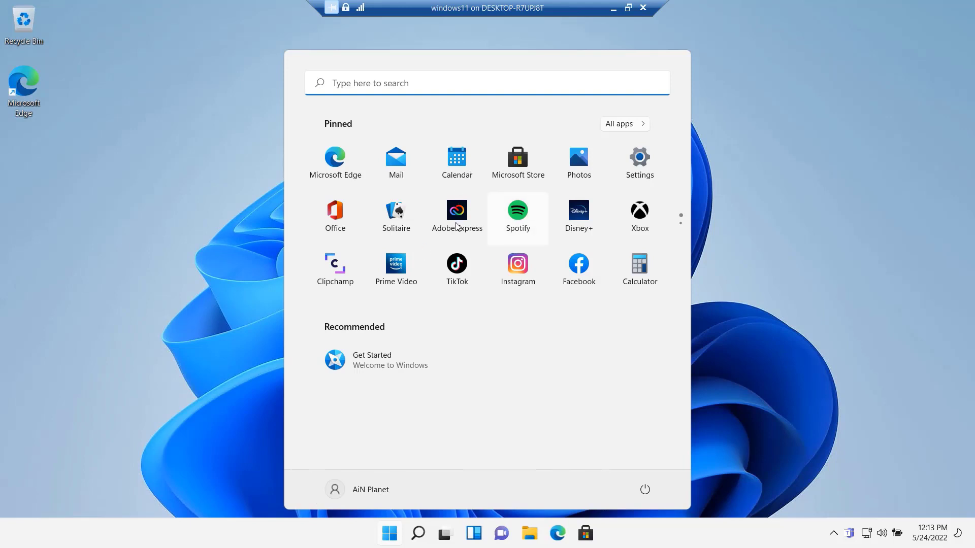
- Restore the windows11 connection from full screen to a window, narrow it and move it fully into view on the host desktop
{"action": "scroll", "coordinate": [426, 266], "scroll_direction": "down", "scroll_amount": 1}
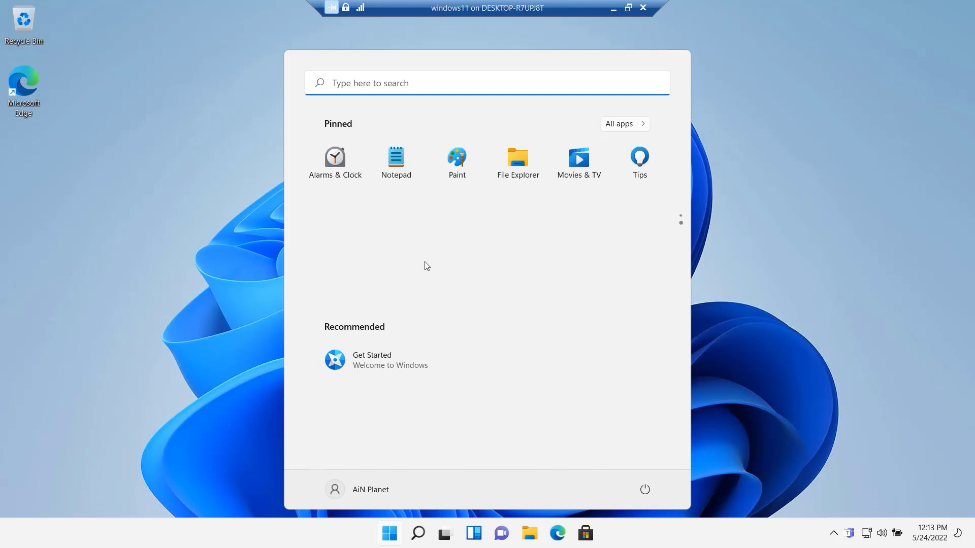
{"action": "scroll", "coordinate": [453, 218], "scroll_direction": "up", "scroll_amount": 1}
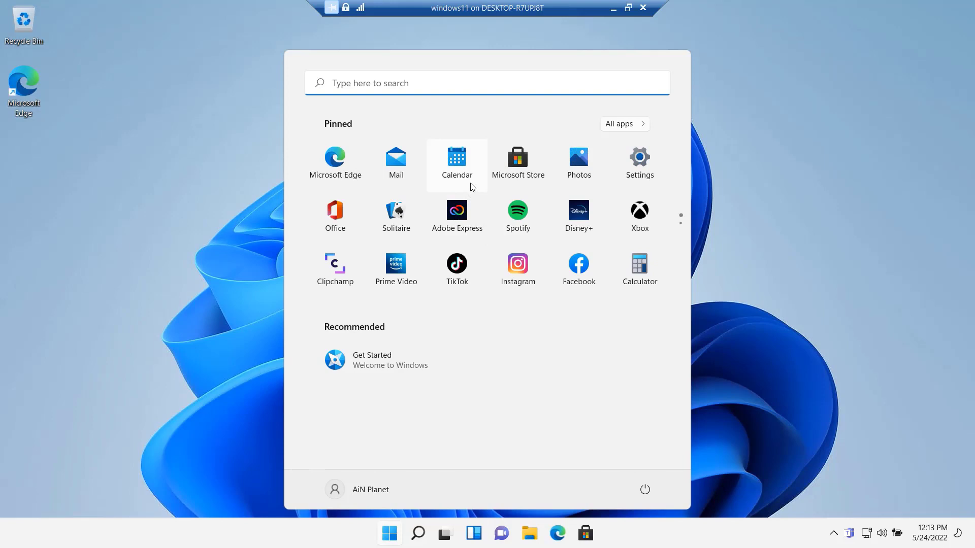
{"action": "left_click", "coordinate": [626, 8]}
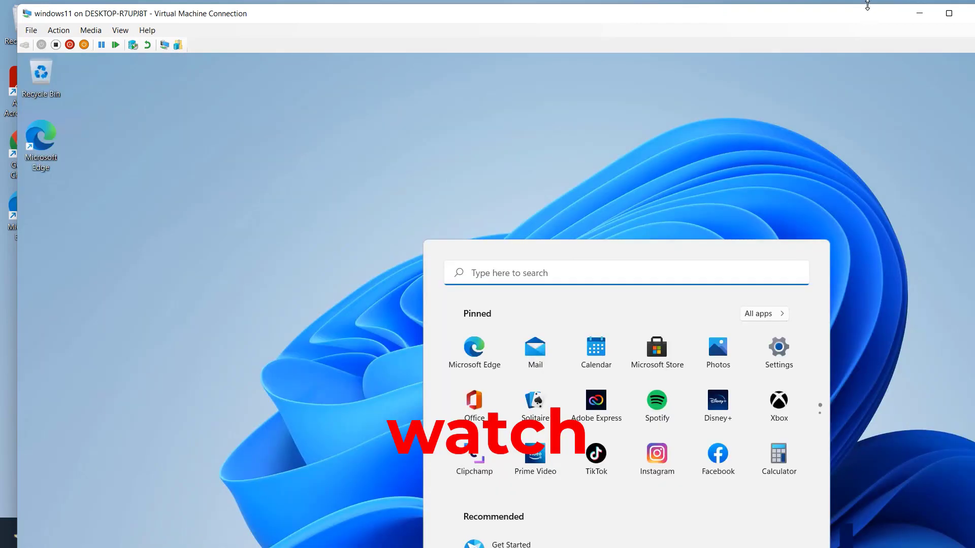
{"action": "left_click_drag", "start_coordinate": [868, 4], "coordinate": [851, 42]}
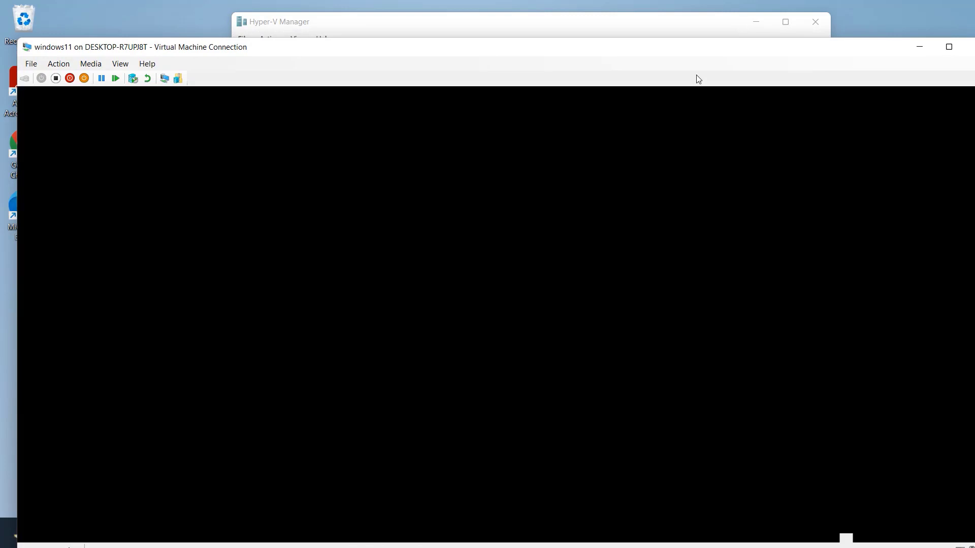
{"action": "left_click_drag", "start_coordinate": [697, 57], "coordinate": [655, 30]}
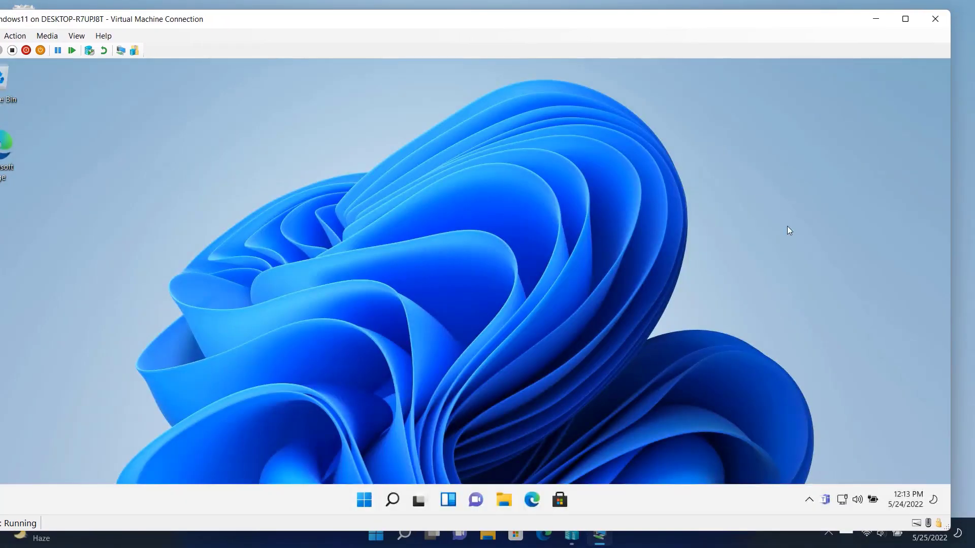
{"action": "left_click_drag", "start_coordinate": [945, 331], "coordinate": [629, 324]}
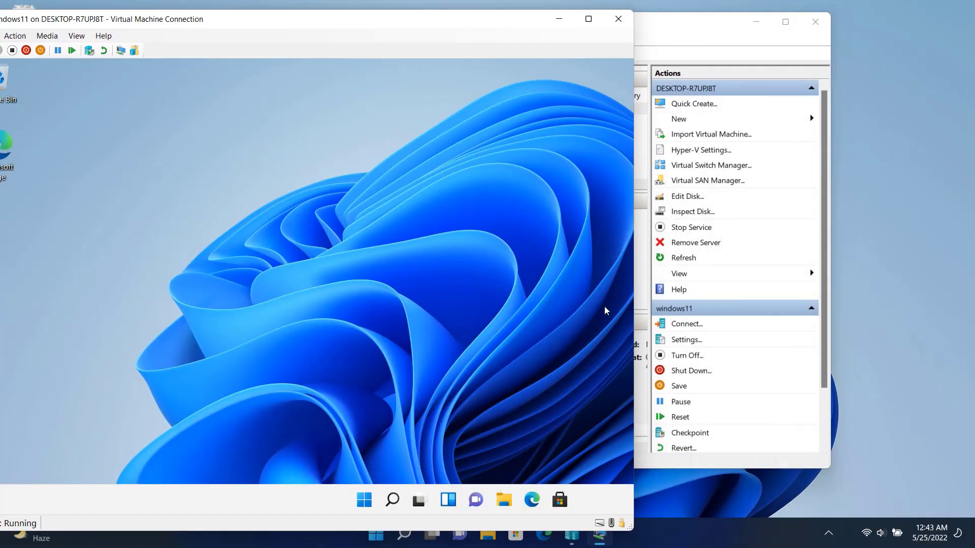
{"action": "left_click_drag", "start_coordinate": [368, 29], "coordinate": [528, 22]}
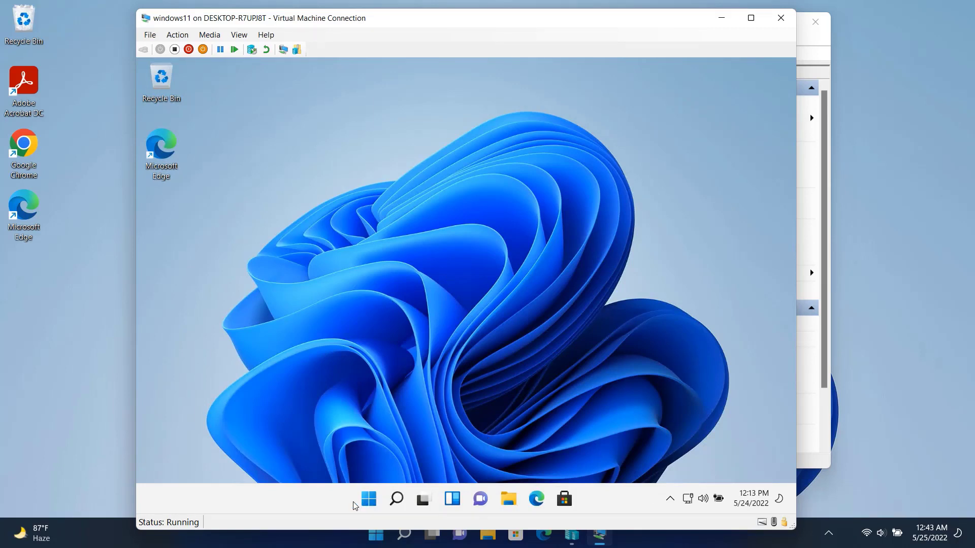
- Open Settings inside the virtual machine, look over the System page and its categories, and close it
{"action": "left_click", "coordinate": [369, 500]}
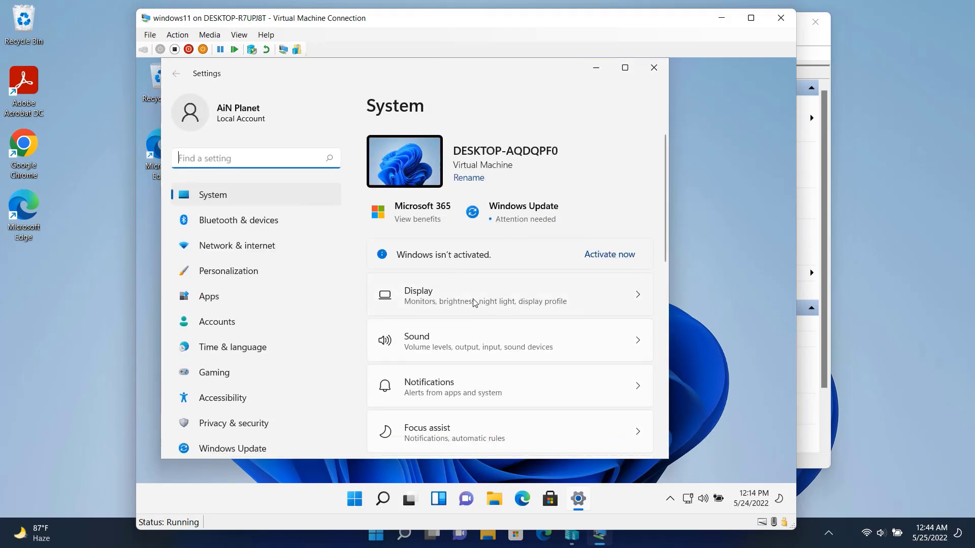
{"action": "scroll", "coordinate": [240, 252], "scroll_direction": "down", "scroll_amount": 1}
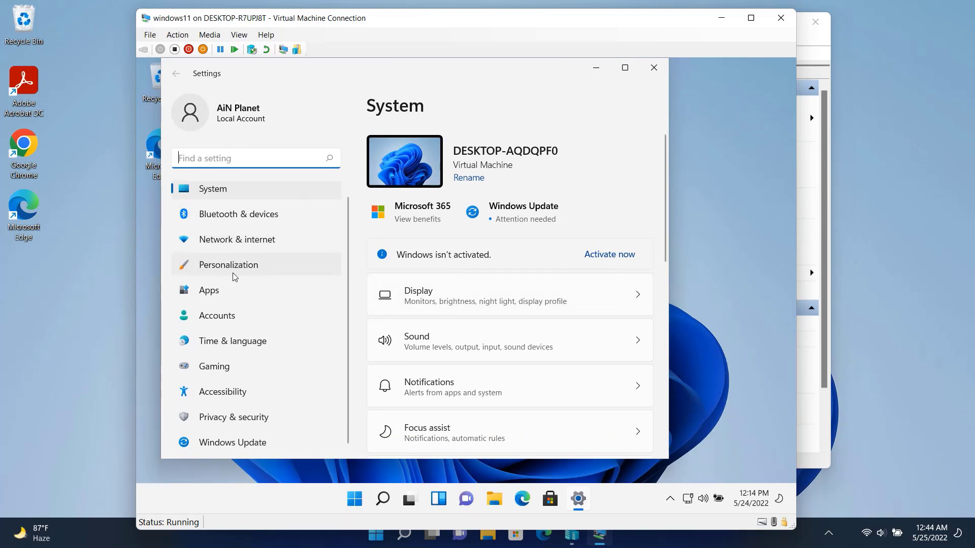
{"action": "left_click", "coordinate": [654, 66]}
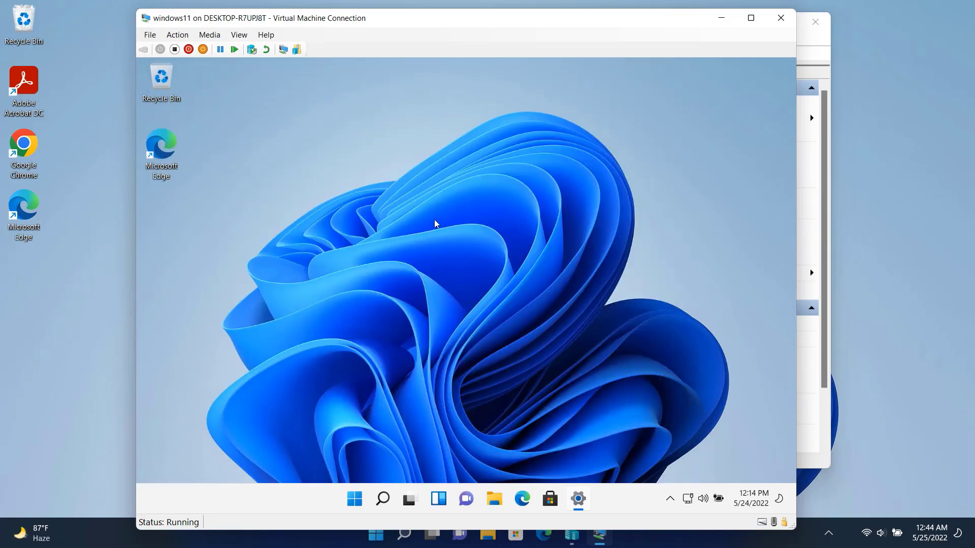
- Show the virtual machine in full screen and check This PC and the Downloads folder in its File Explorer
{"action": "left_click", "coordinate": [751, 18]}
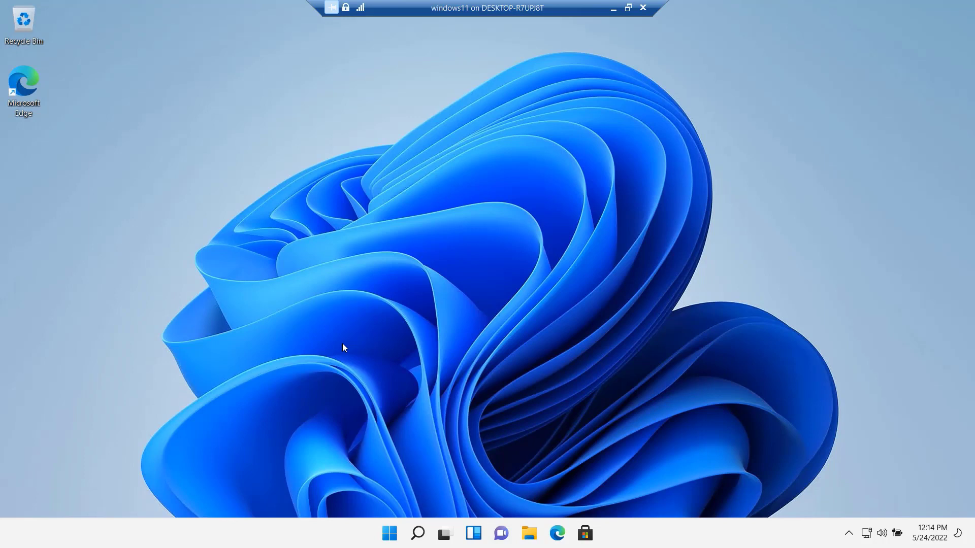
{"action": "key", "text": "super+e"}
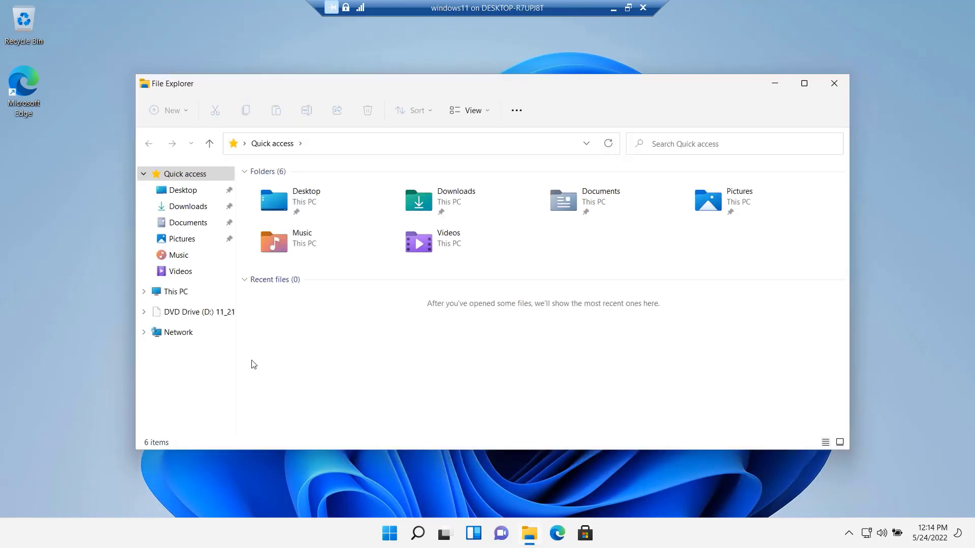
{"action": "left_click", "coordinate": [176, 293]}
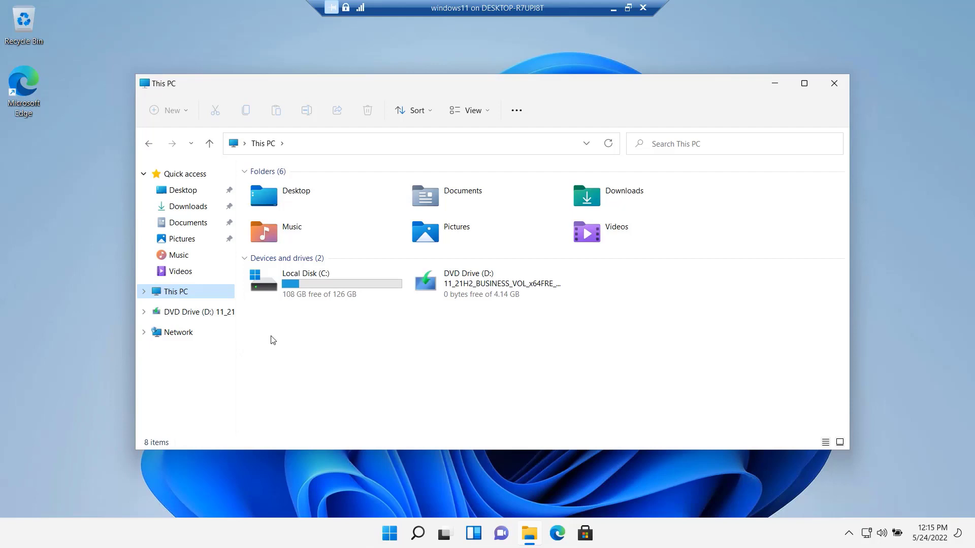
{"action": "left_click", "coordinate": [624, 198]}
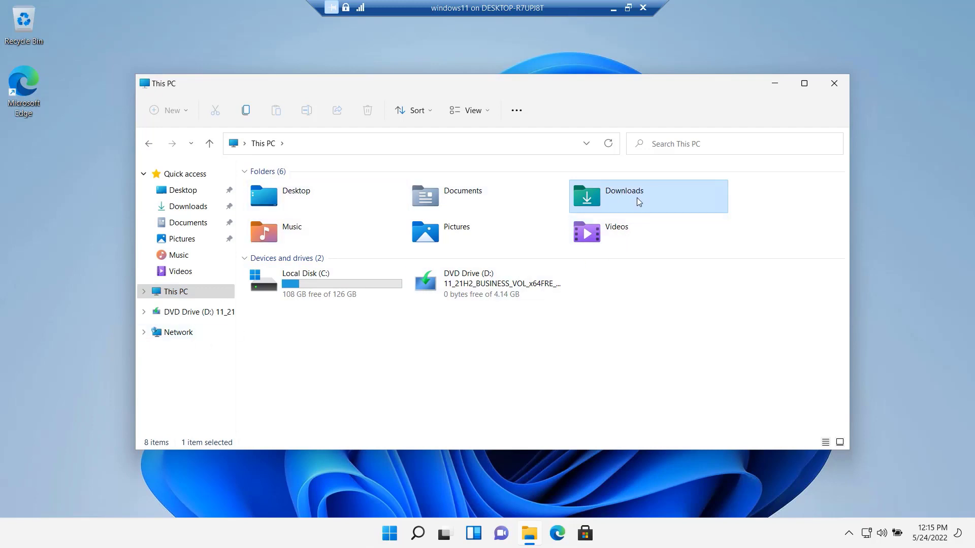
{"action": "double_click", "coordinate": [628, 194]}
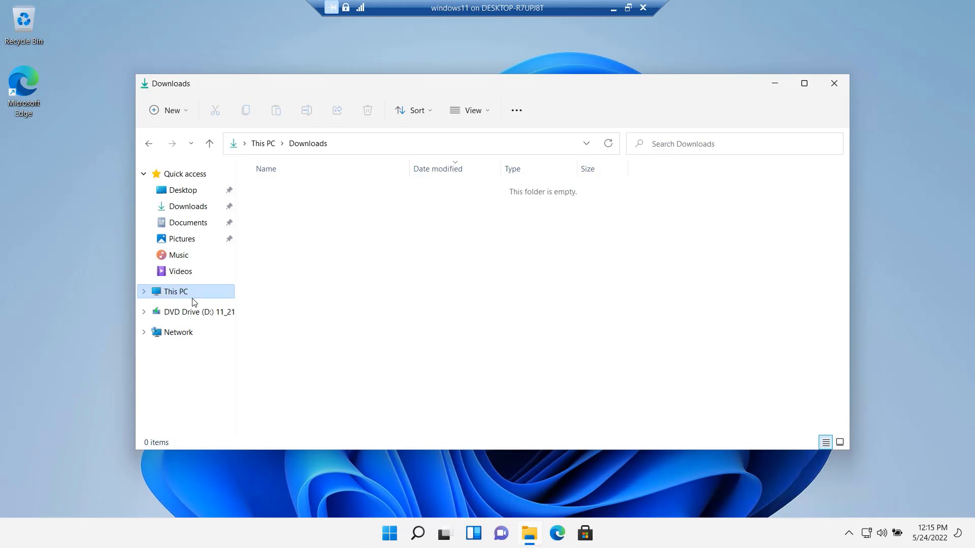
{"action": "left_click", "coordinate": [834, 84]}
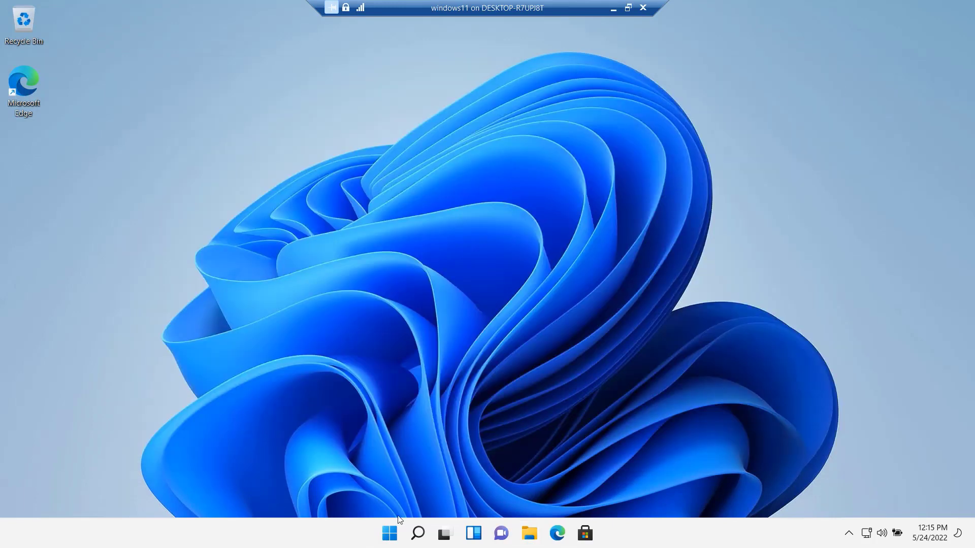
- Open the System About page in the virtual machine's Settings
{"action": "left_click", "coordinate": [389, 533]}
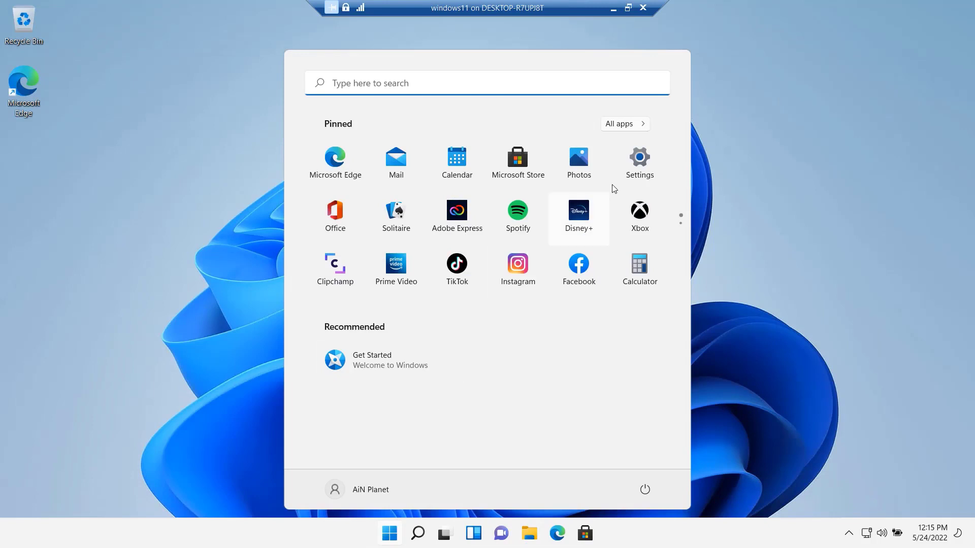
{"action": "left_click", "coordinate": [639, 160]}
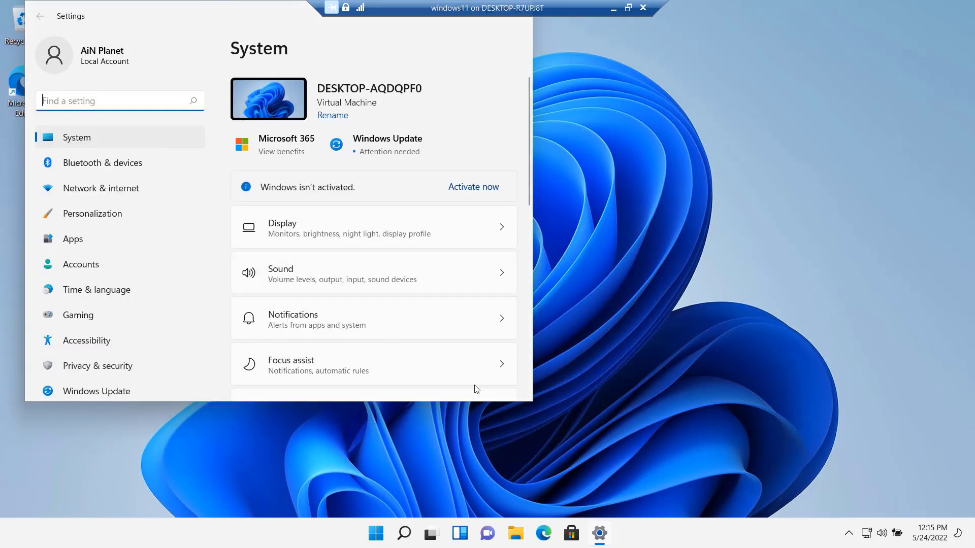
{"action": "scroll", "coordinate": [180, 368], "scroll_direction": "down", "scroll_amount": 1}
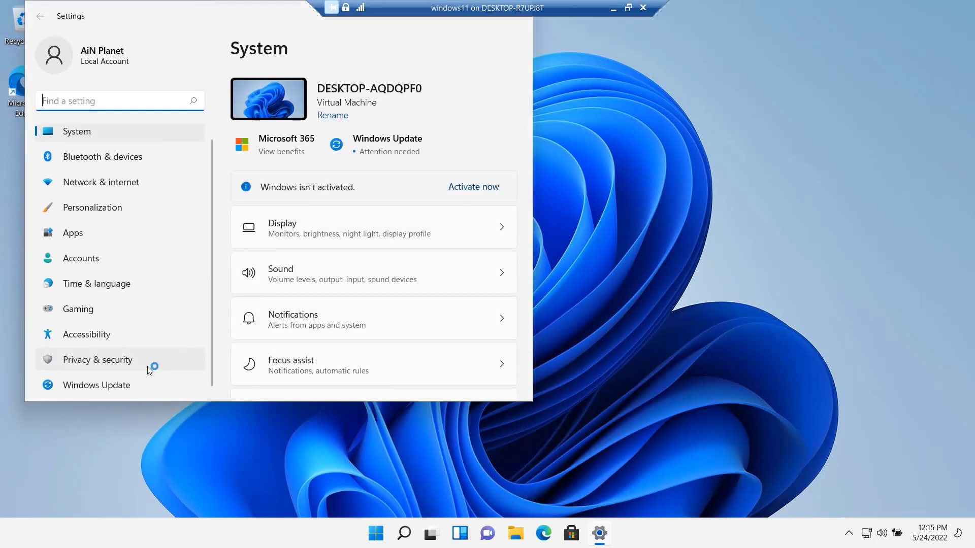
{"action": "scroll", "coordinate": [315, 304], "scroll_direction": "down", "scroll_amount": 10}
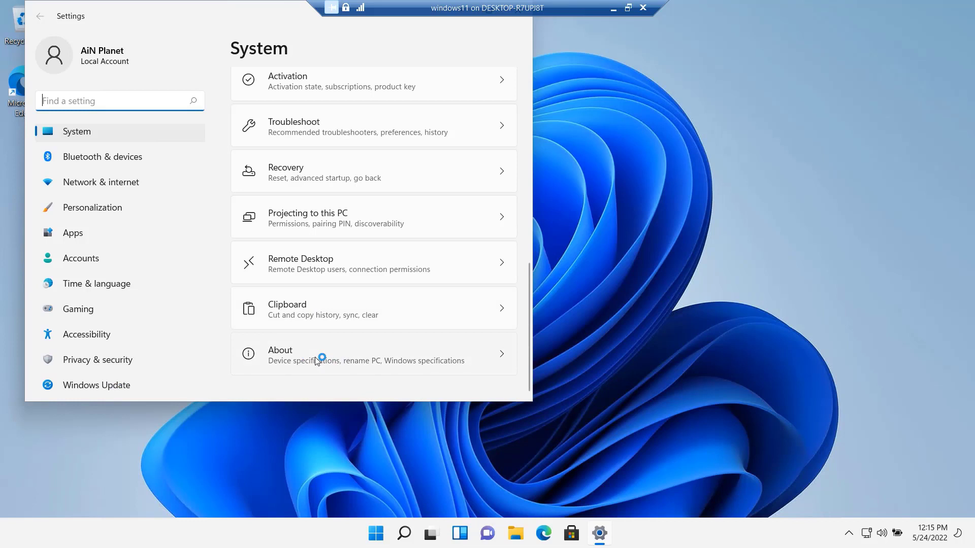
{"action": "left_click", "coordinate": [316, 360]}
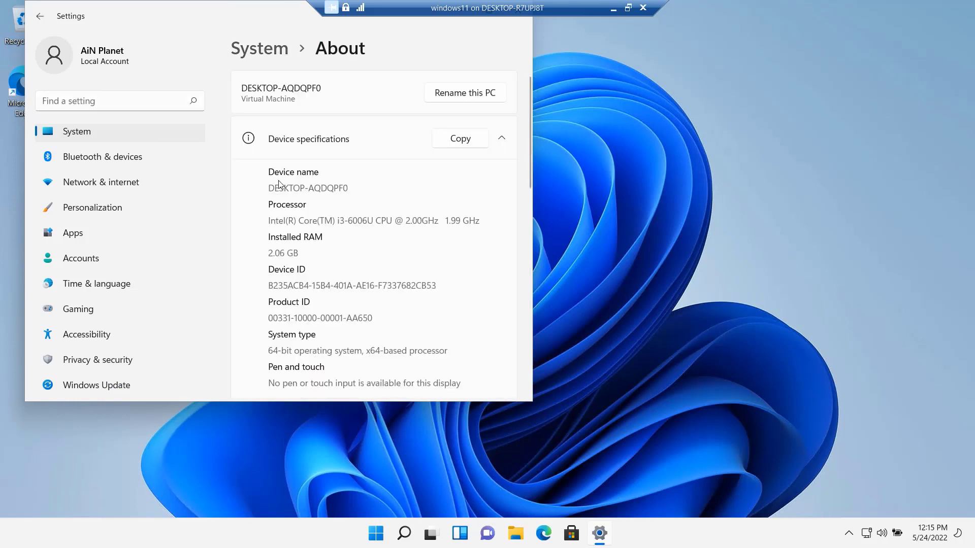
- Review the device specifications, Windows specifications and related settings on the About page, and close Settings
{"action": "scroll", "coordinate": [464, 296], "scroll_direction": "down", "scroll_amount": 3}
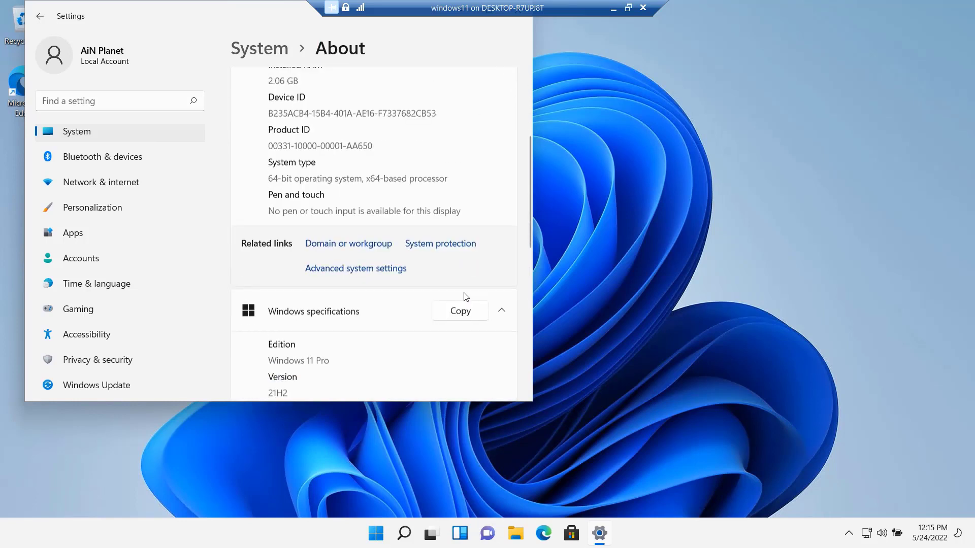
{"action": "scroll", "coordinate": [466, 296], "scroll_direction": "down", "scroll_amount": 2}
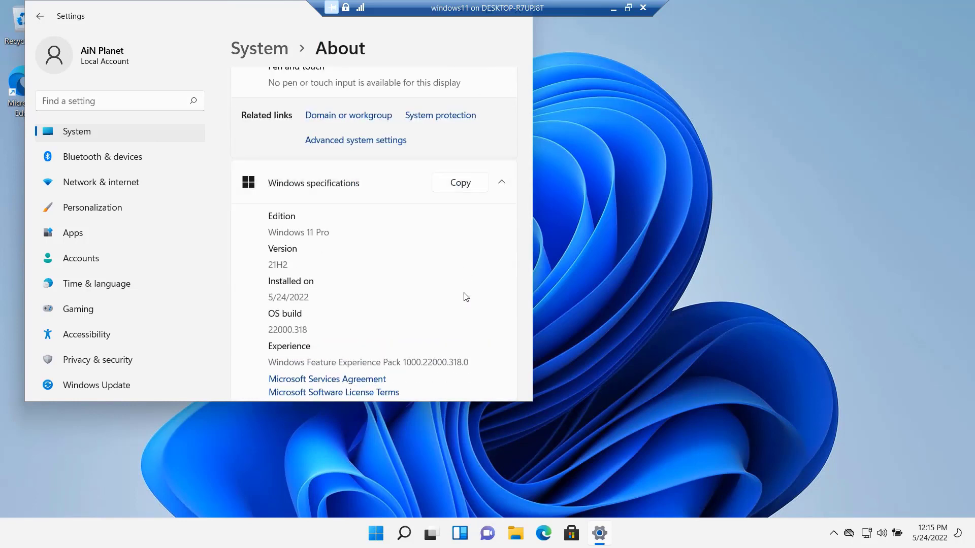
{"action": "scroll", "coordinate": [466, 296], "scroll_direction": "down", "scroll_amount": 1}
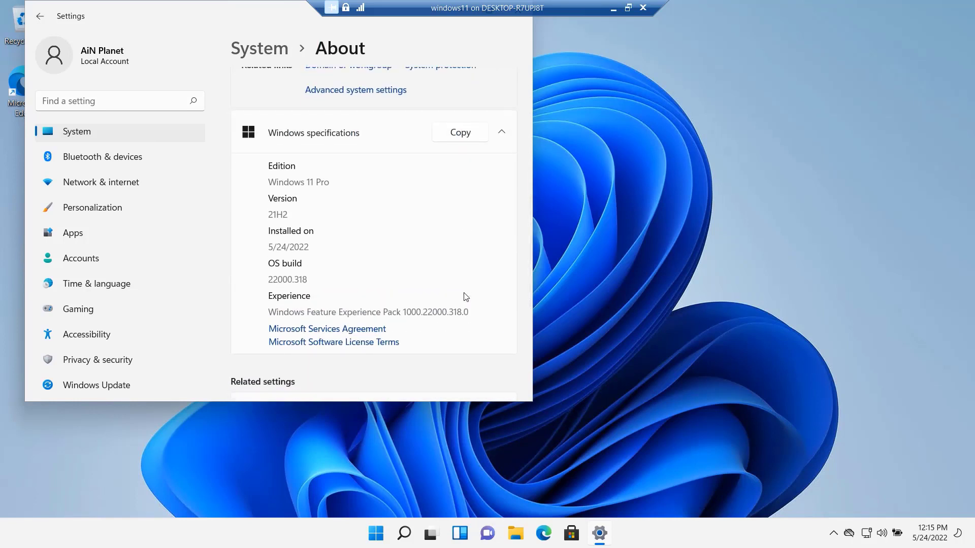
{"action": "scroll", "coordinate": [466, 296], "scroll_direction": "down", "scroll_amount": 4}
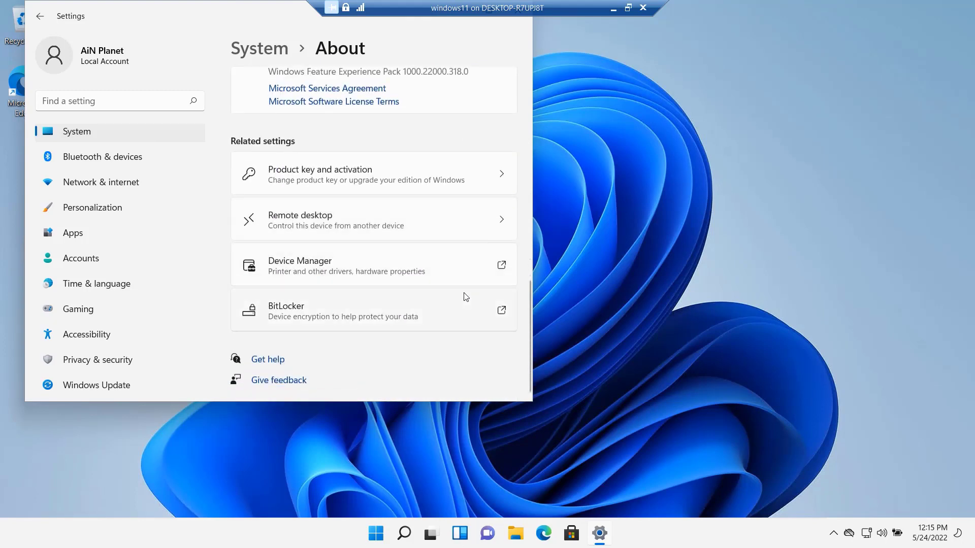
{"action": "scroll", "coordinate": [495, 191], "scroll_direction": "up", "scroll_amount": 10}
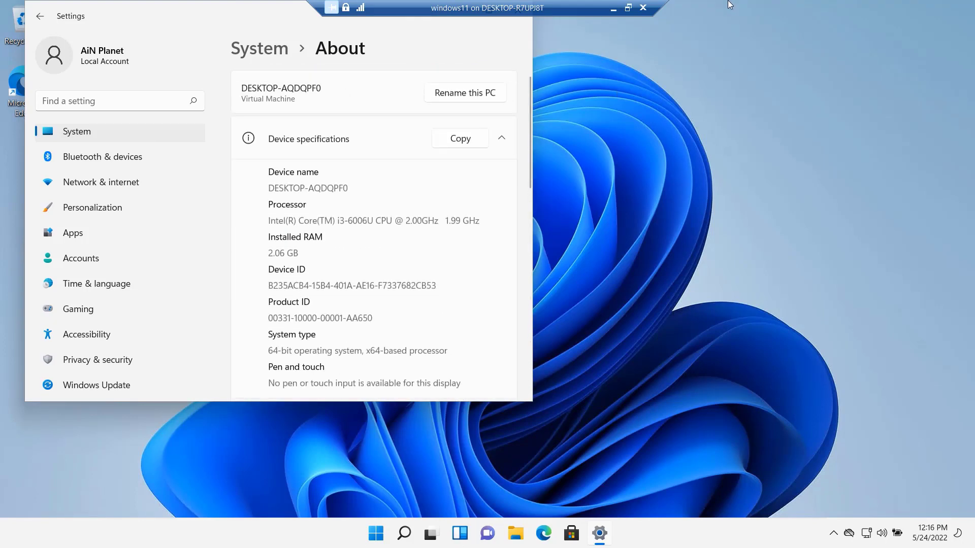
{"action": "left_click", "coordinate": [41, 17]}
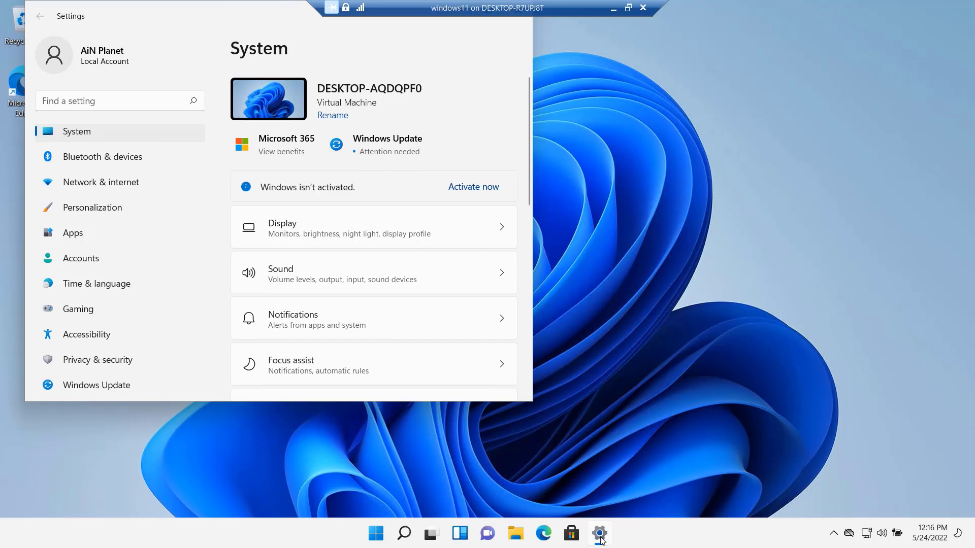
{"action": "mouse_move", "coordinate": [601, 539]}
{"action": "left_click", "coordinate": [634, 427]}
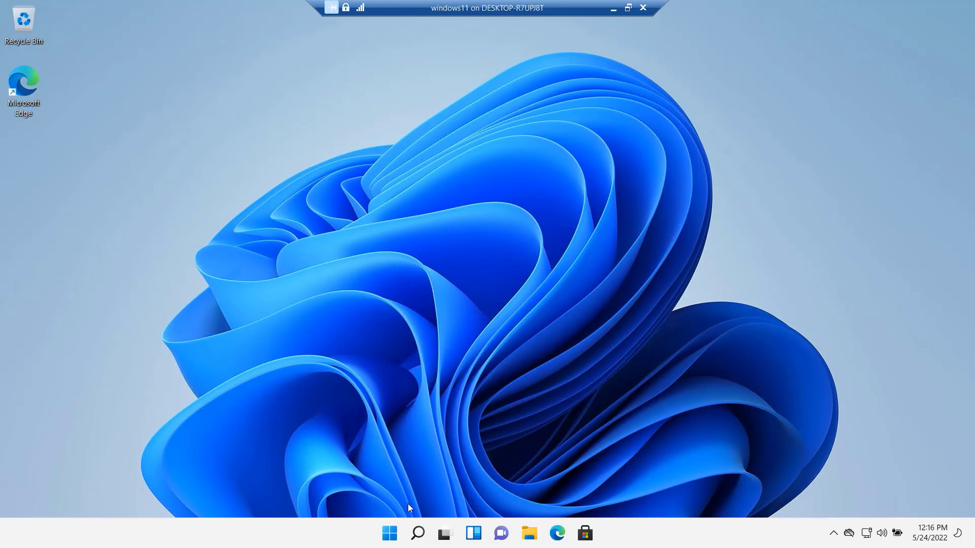
- Return the full-screen virtual machine to a window, shift it slightly on the host desktop and check its Start menu
{"action": "left_click", "coordinate": [390, 533]}
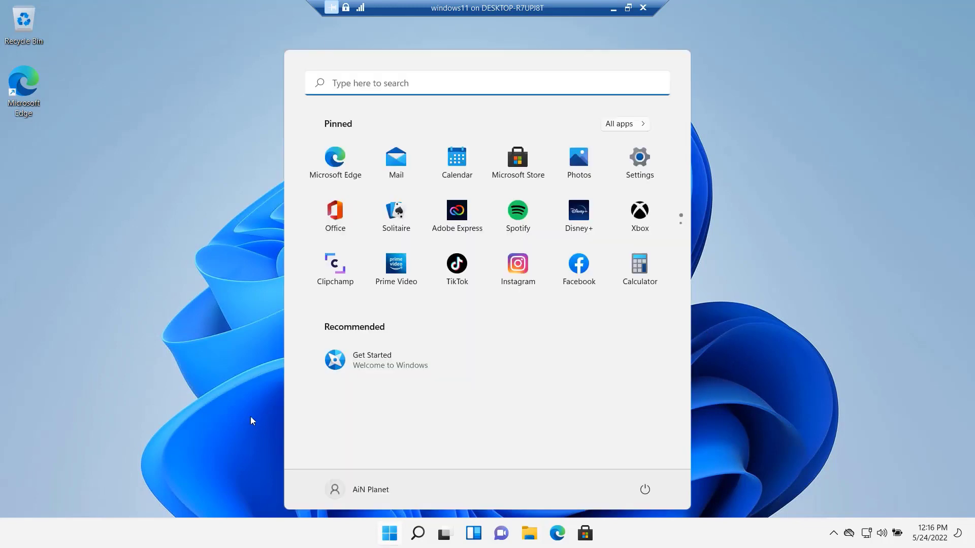
{"action": "left_click", "coordinate": [810, 182]}
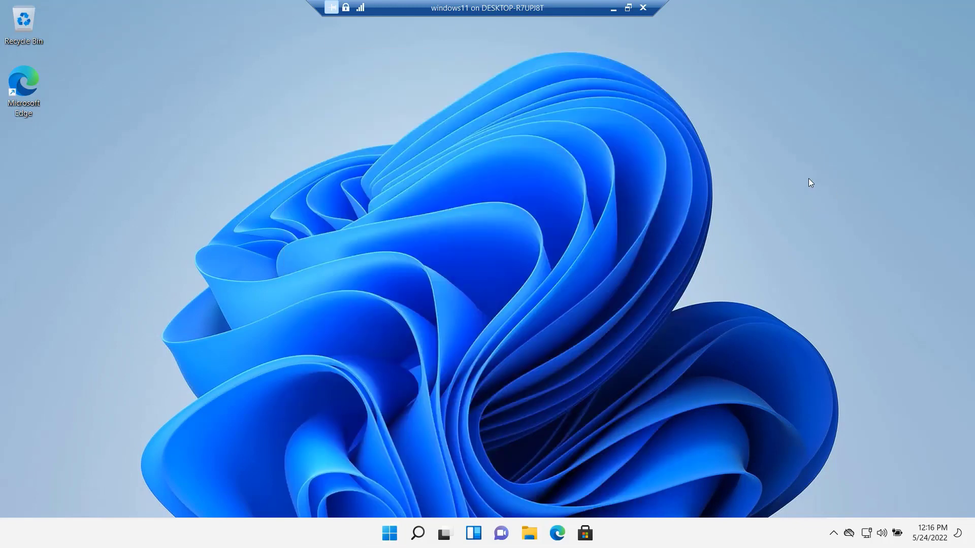
{"action": "left_click", "coordinate": [627, 10]}
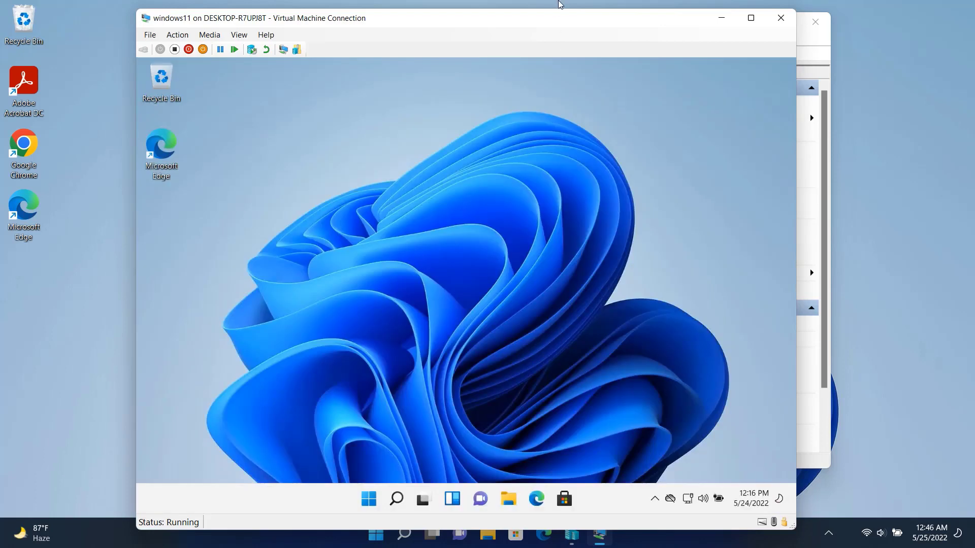
{"action": "left_click_drag", "start_coordinate": [536, 21], "coordinate": [557, 22]}
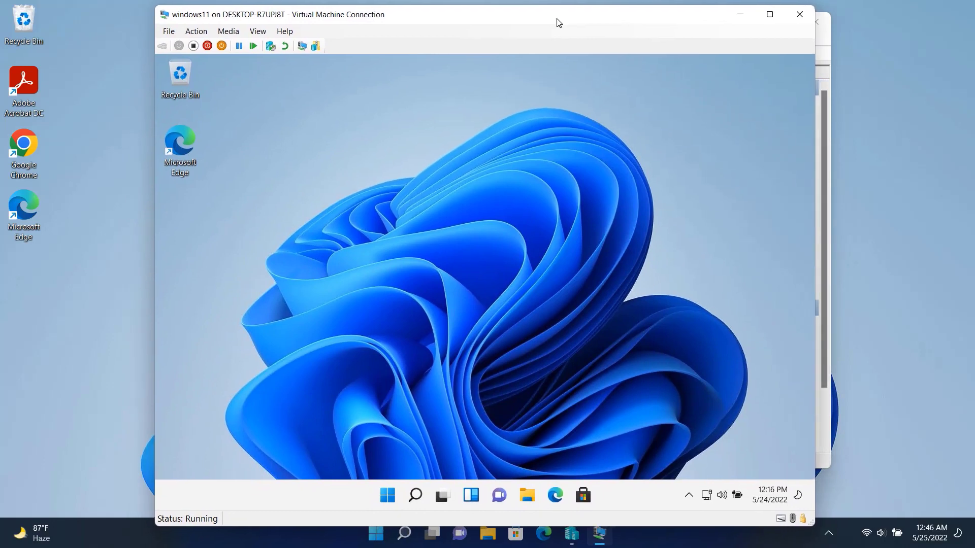
{"action": "left_click", "coordinate": [384, 493]}
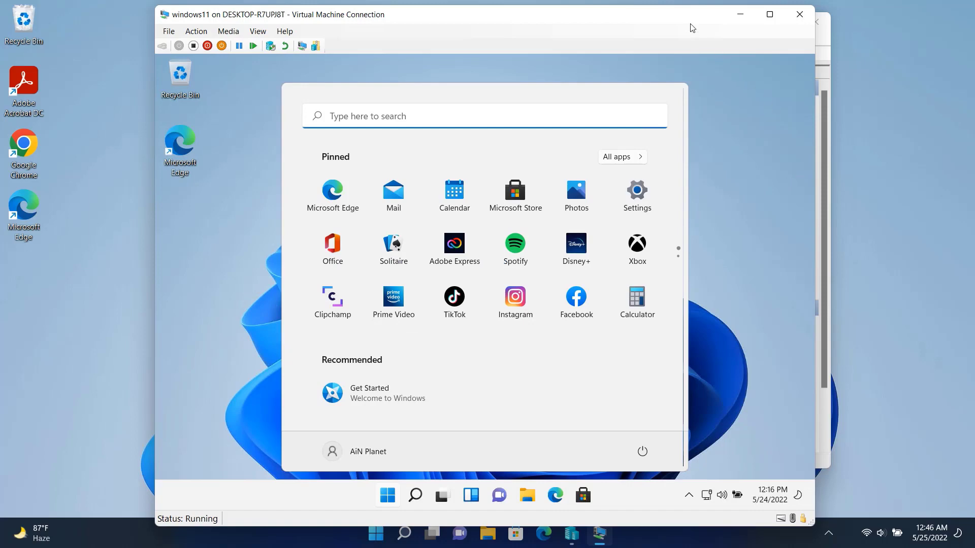
{"action": "left_click", "coordinate": [732, 249]}
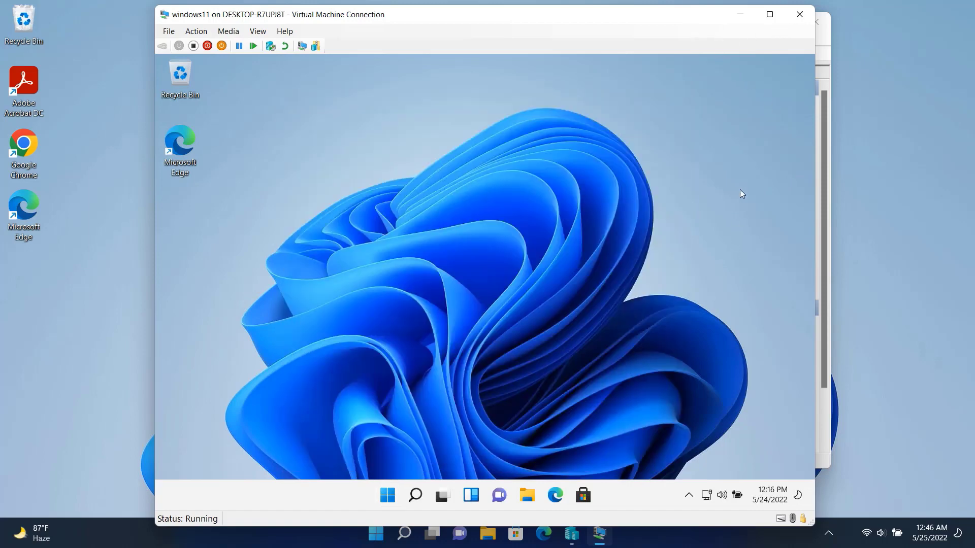